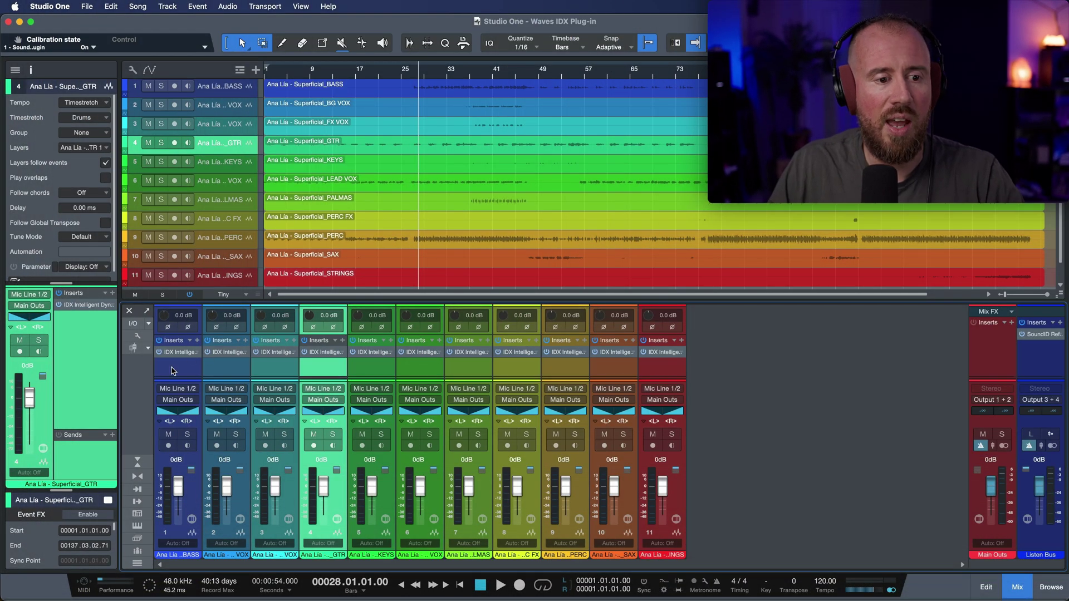
click(174, 368)
click(663, 368)
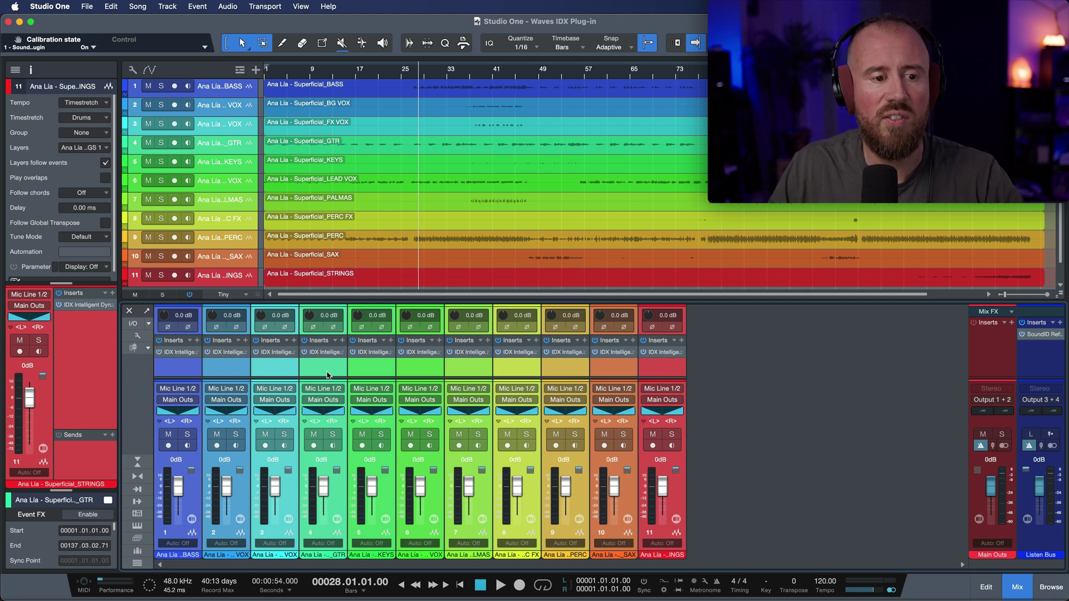
alt+click(159, 353)
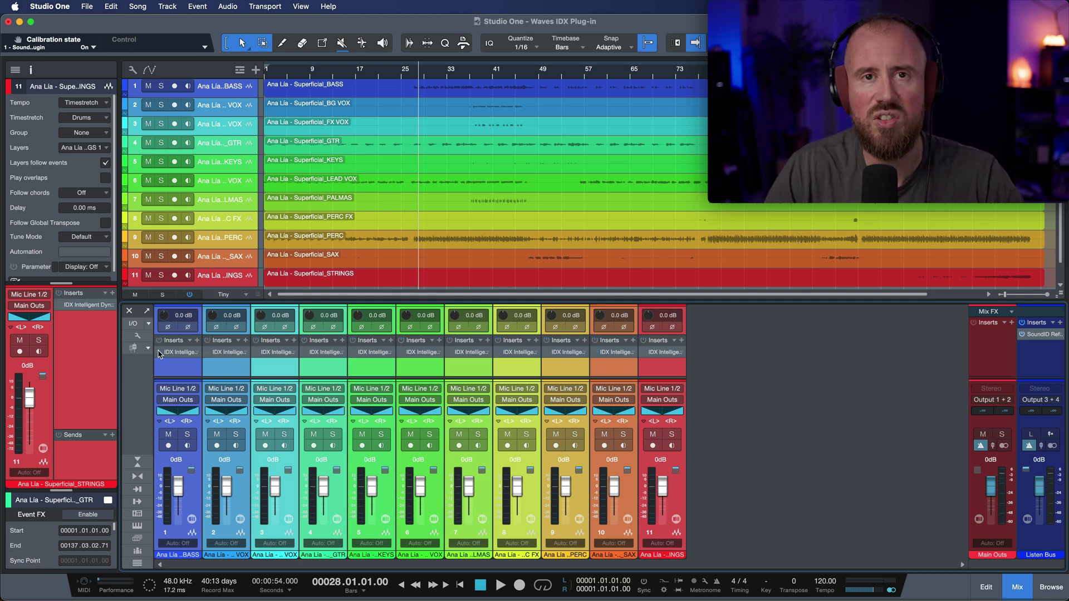
key(space)
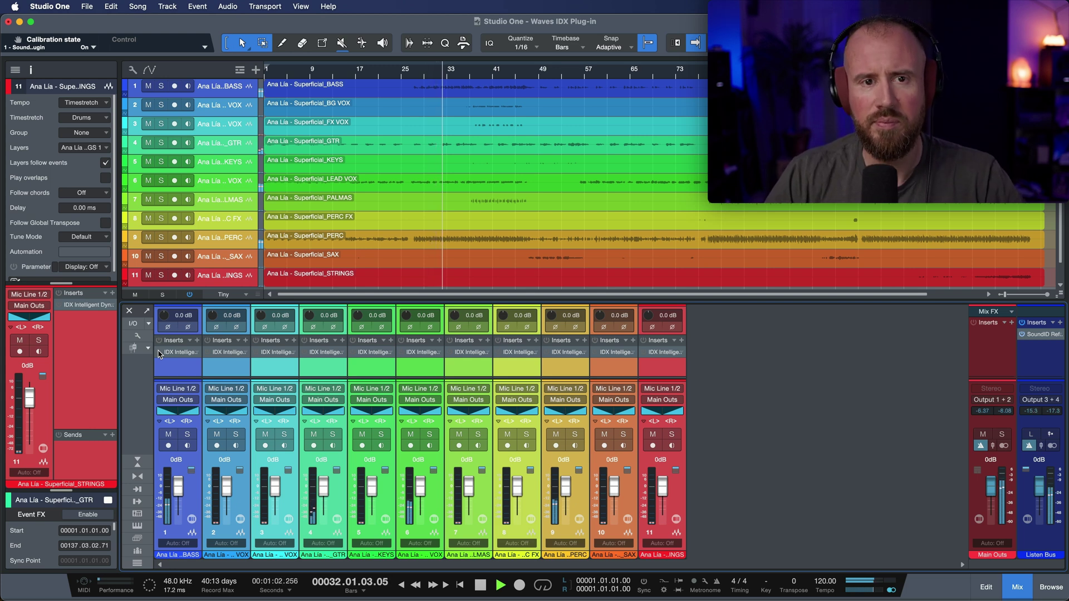
key(space)
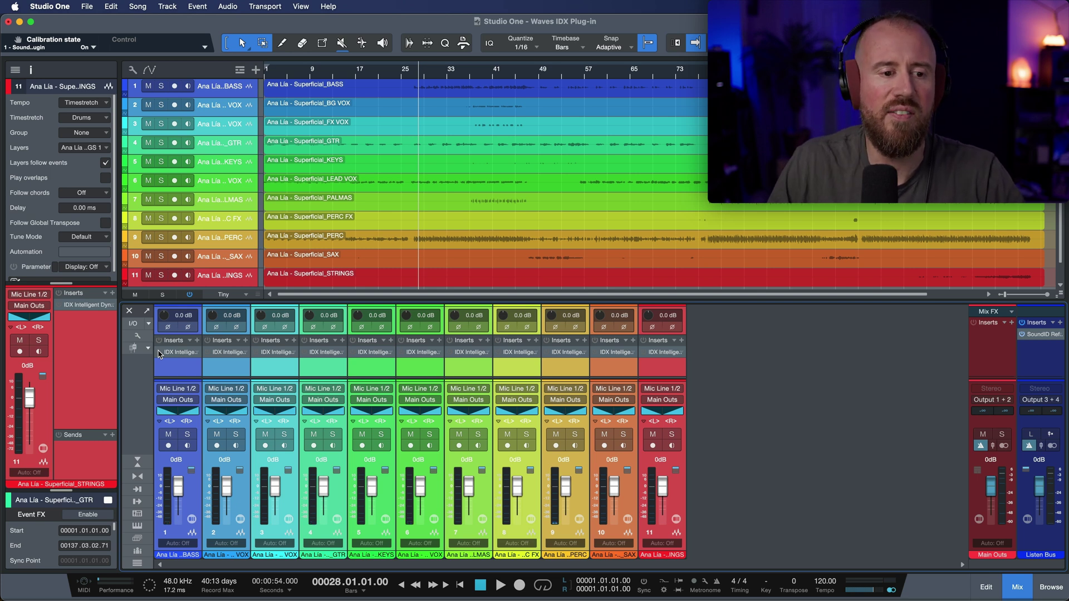
click(170, 366)
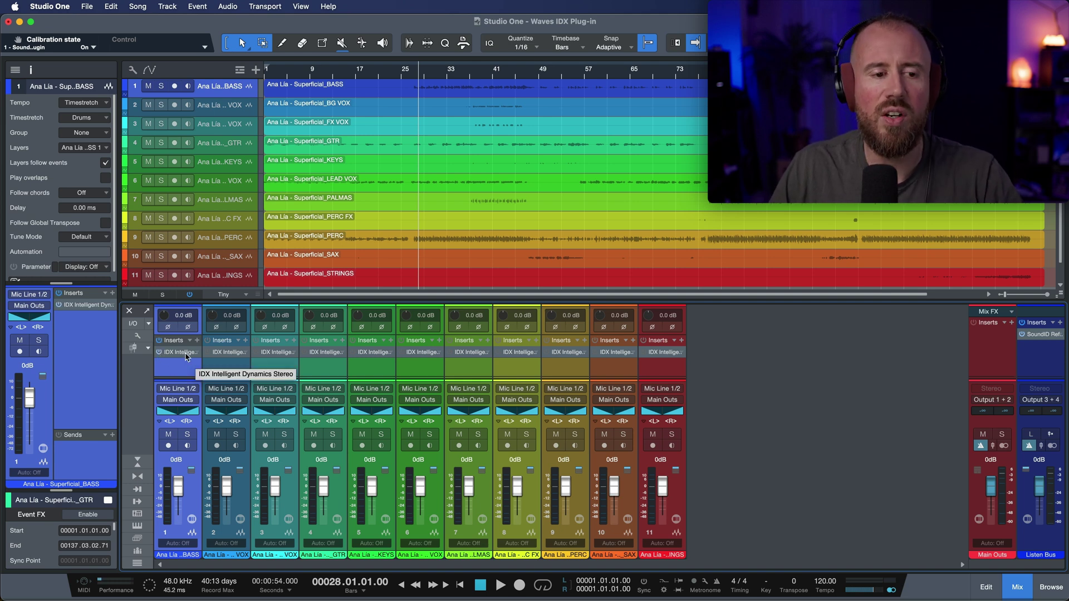
click(186, 353)
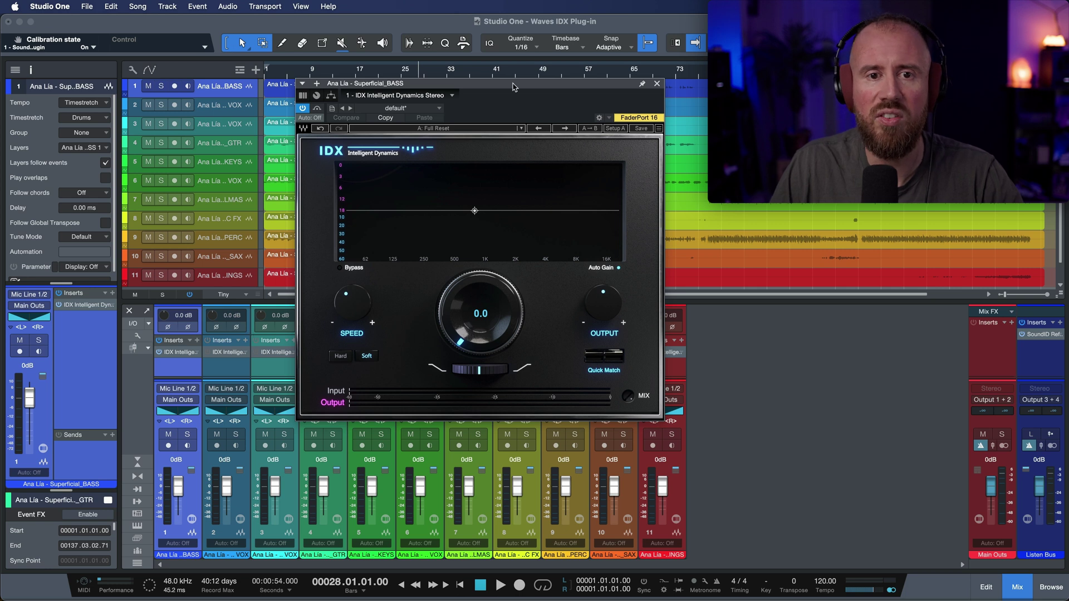
- Reposition the bass channel's IDX editor window on screen
drag(521, 87, 491, 200)
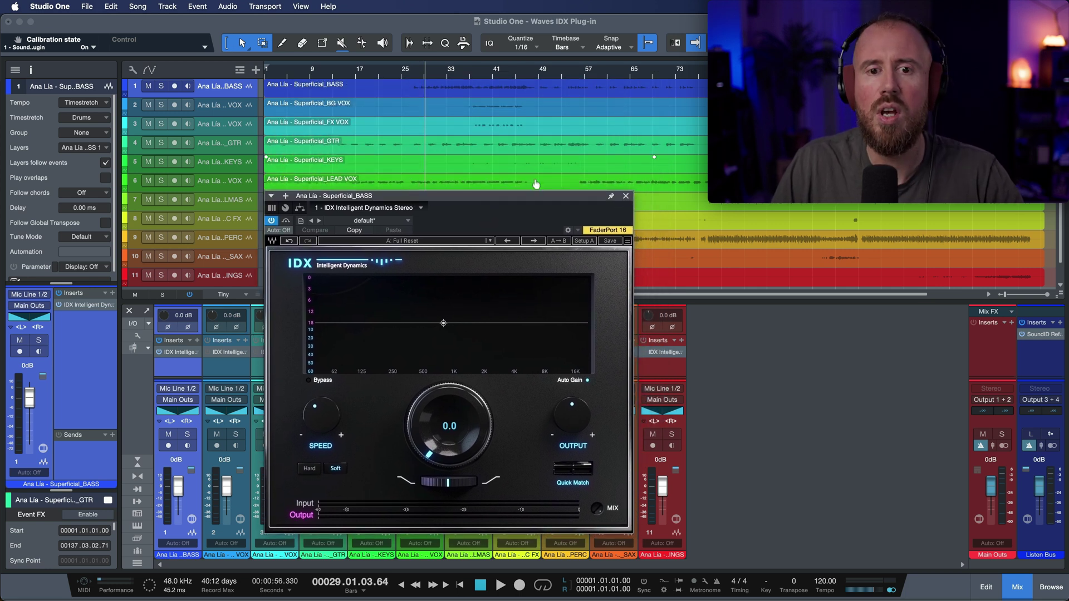
drag(542, 192, 491, 71)
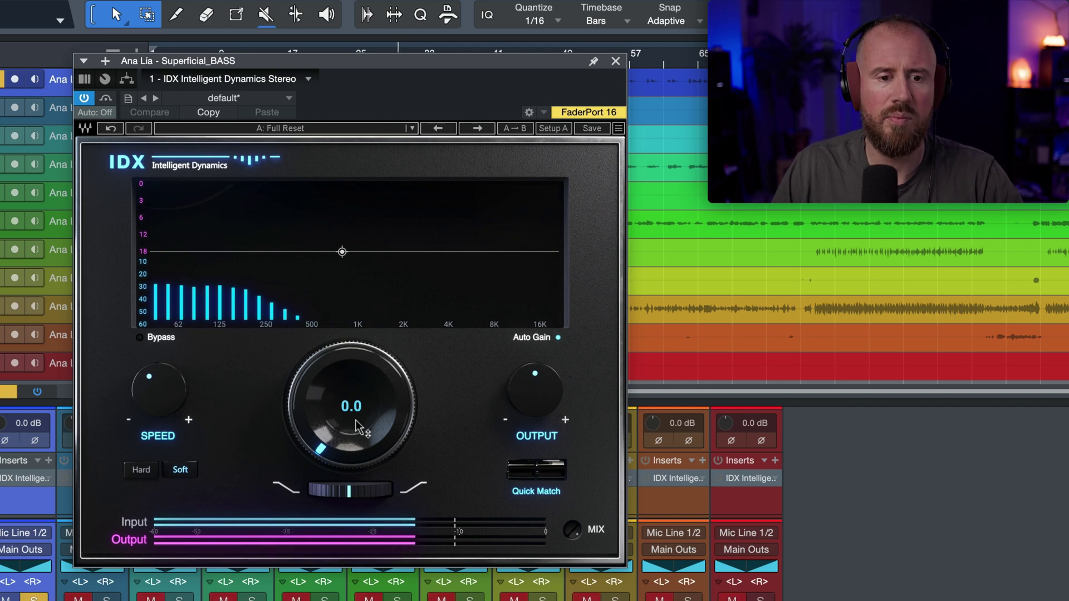
- Solo the bass, pull the IDX threshold down to -38.8, and compare it bypassed versus active
key(s)
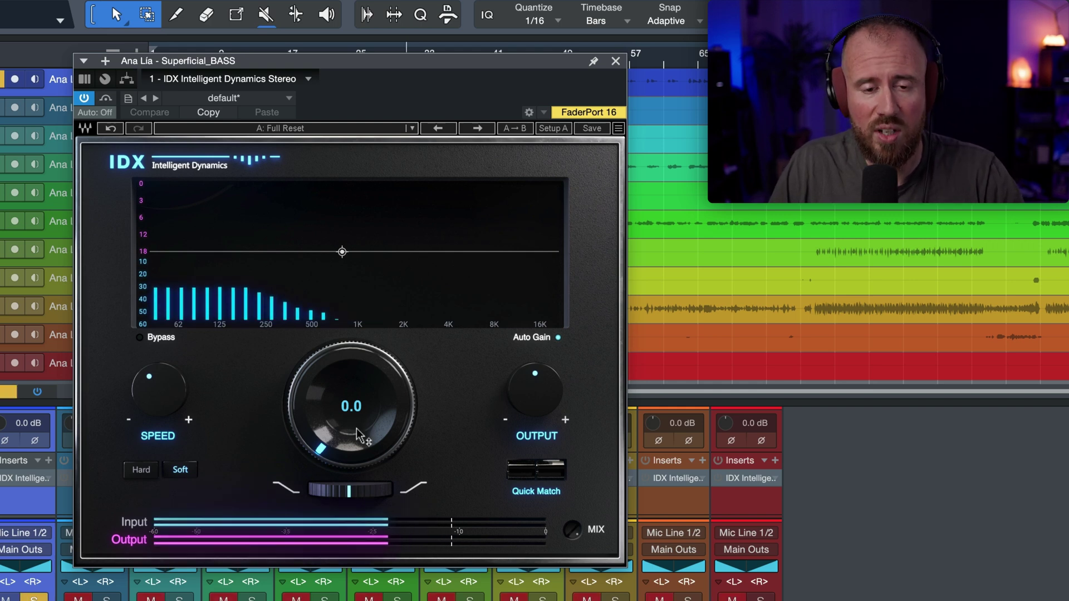
drag(356, 429, 356, 522)
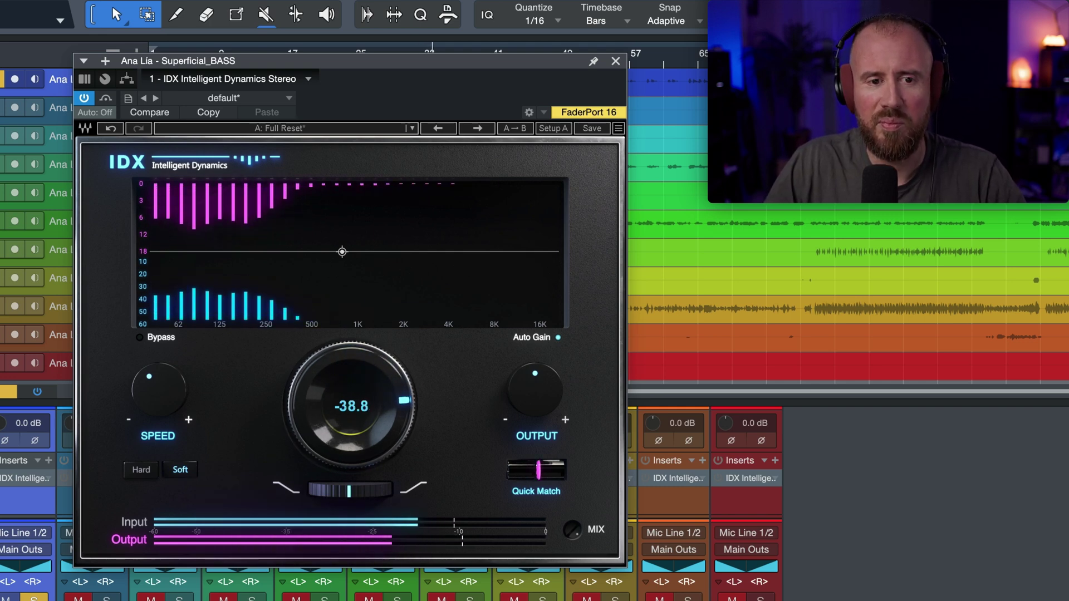
click(105, 99)
click(106, 99)
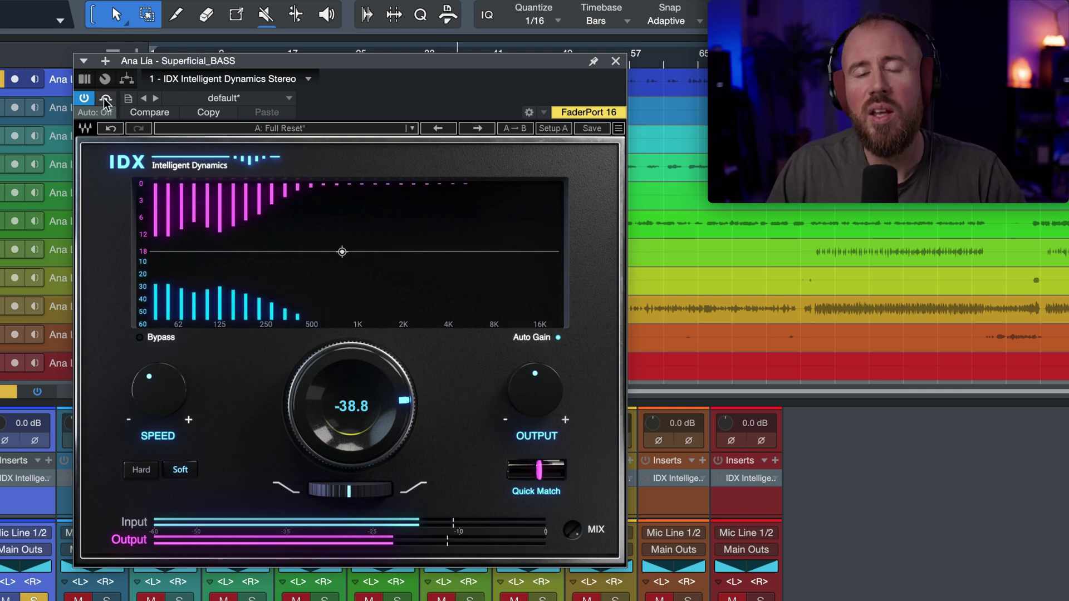
- Settle the bass IDX threshold at -20.7 during playback and A/B it against bypass
key(space)
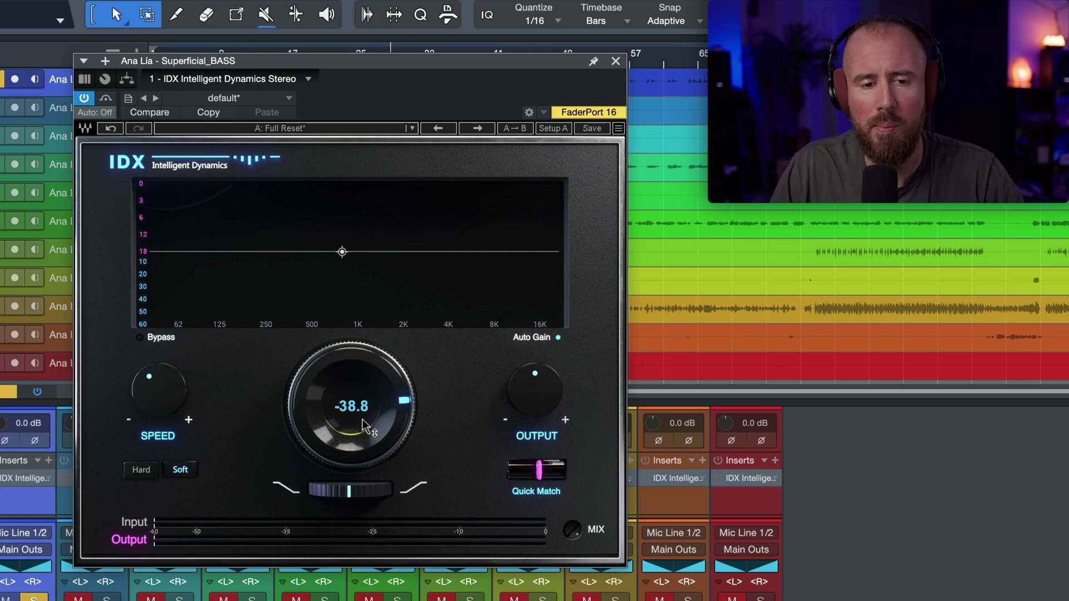
key(space)
drag(362, 419, 363, 389)
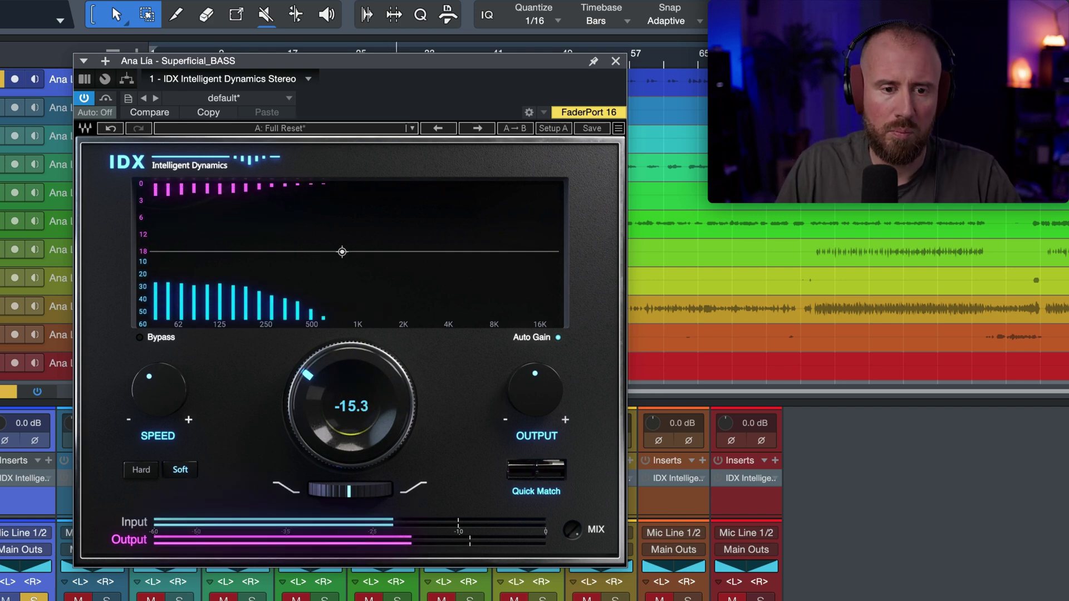
drag(363, 401, 363, 432)
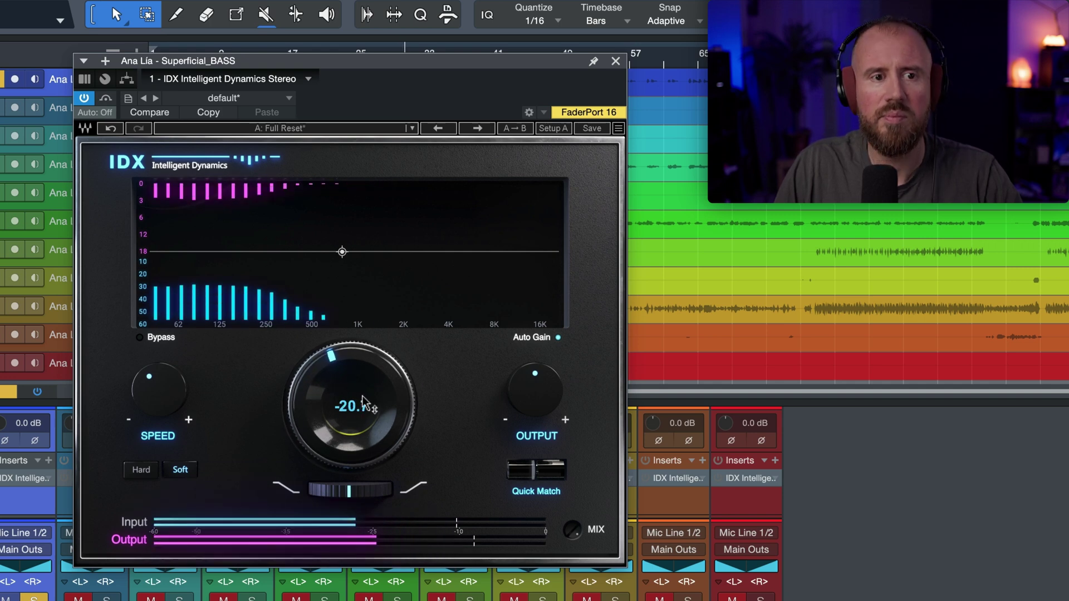
click(106, 99)
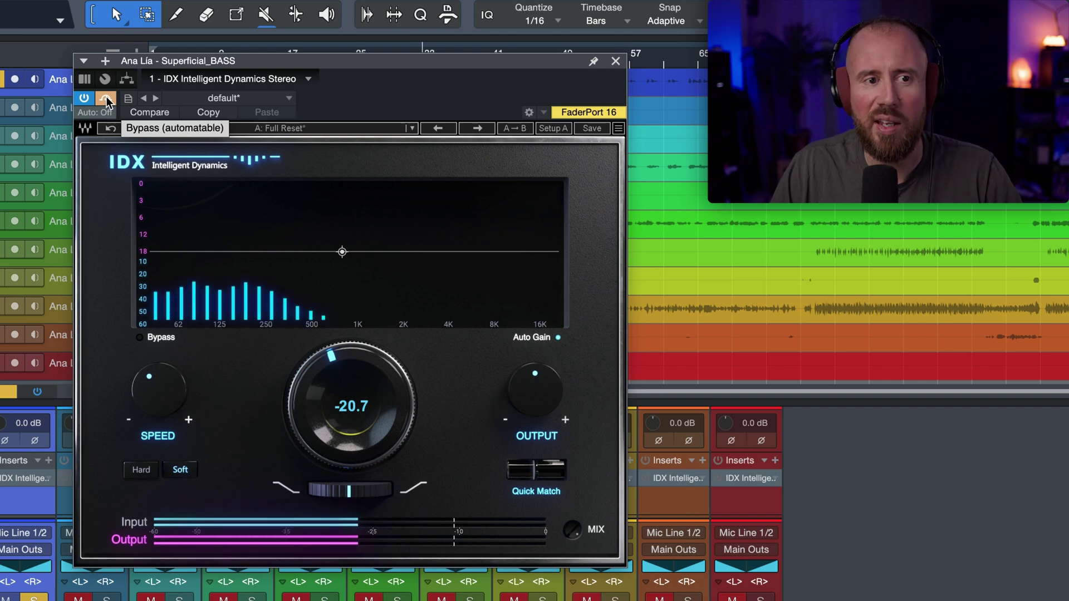
click(107, 99)
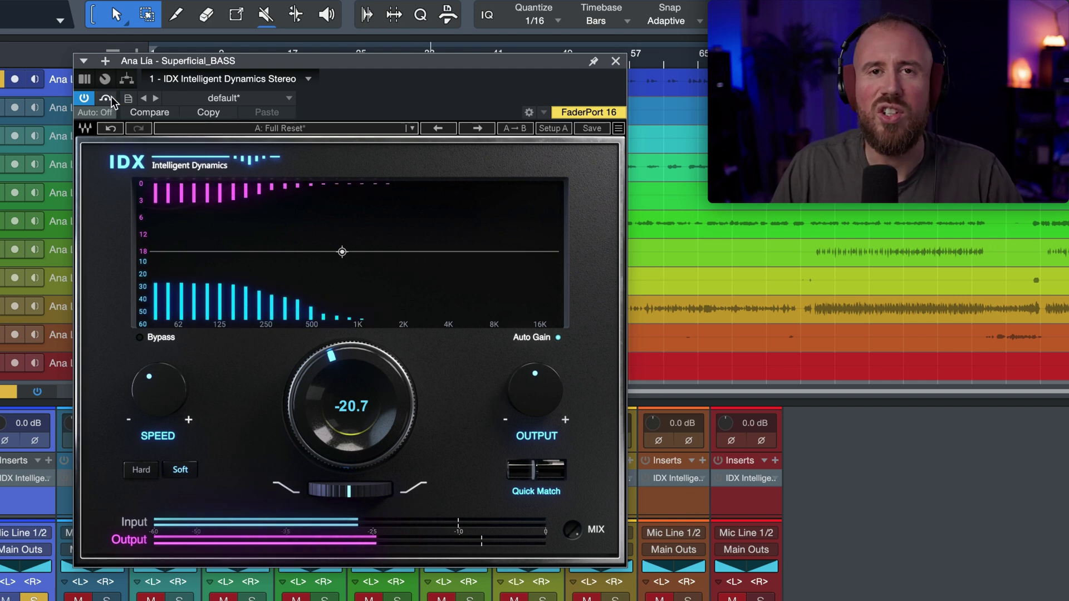
key(space)
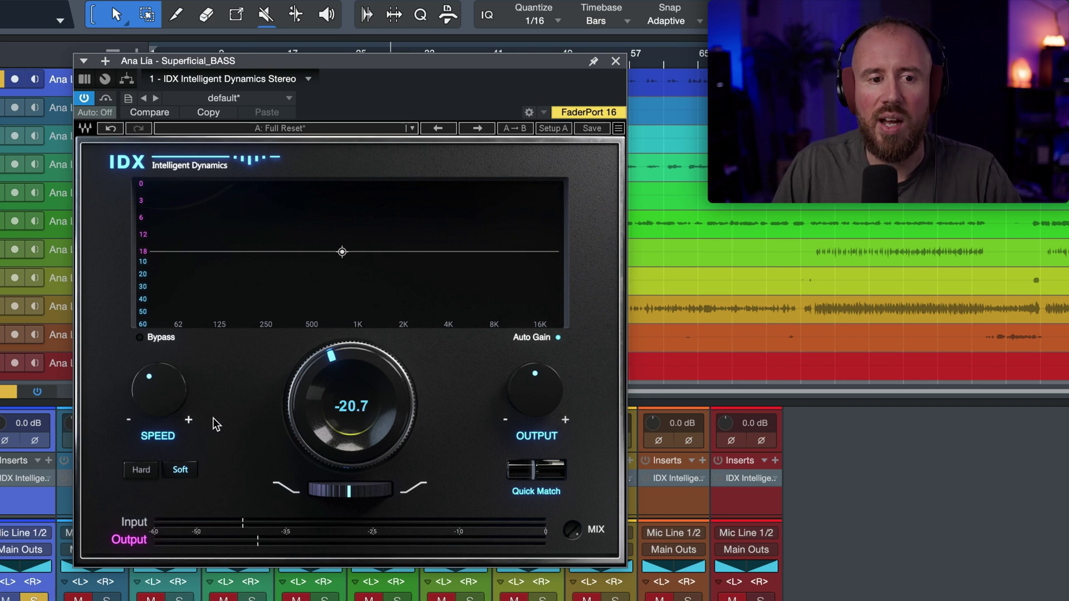
- Set the bass IDX speed to 7 while the track plays
key(space)
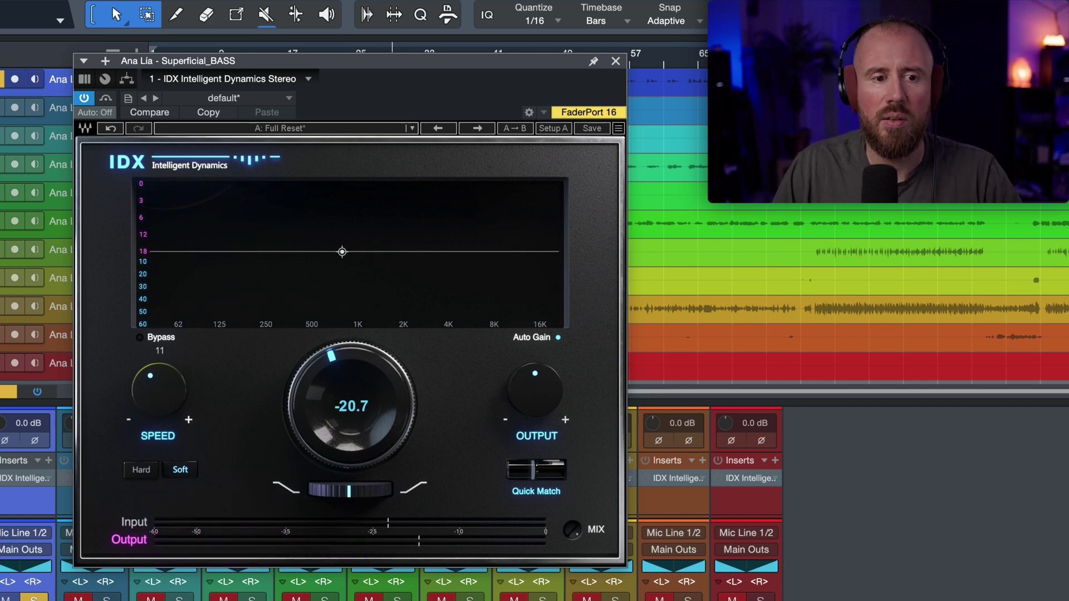
drag(172, 401, 174, 408)
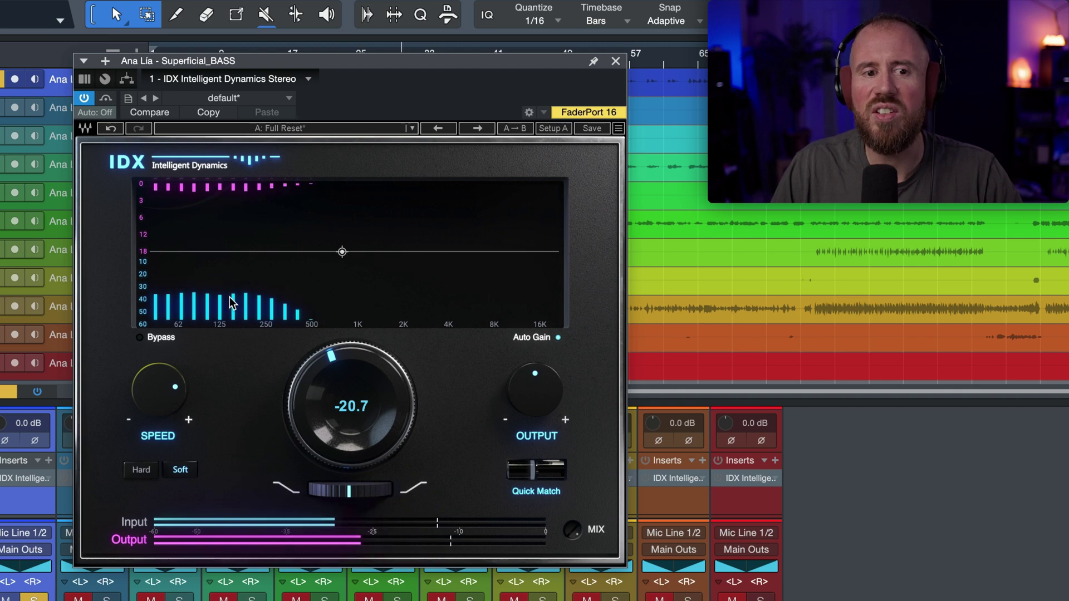
drag(161, 399, 161, 426)
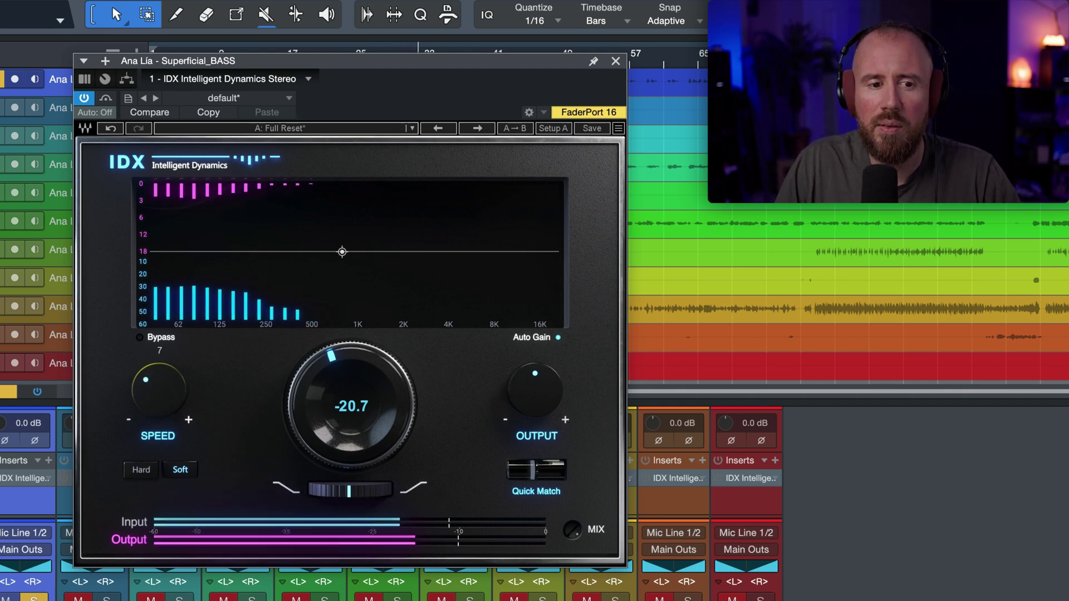
- Lower the bass threshold to -32.9 and tilt the threshold line down toward the highs
drag(359, 495, 390, 494)
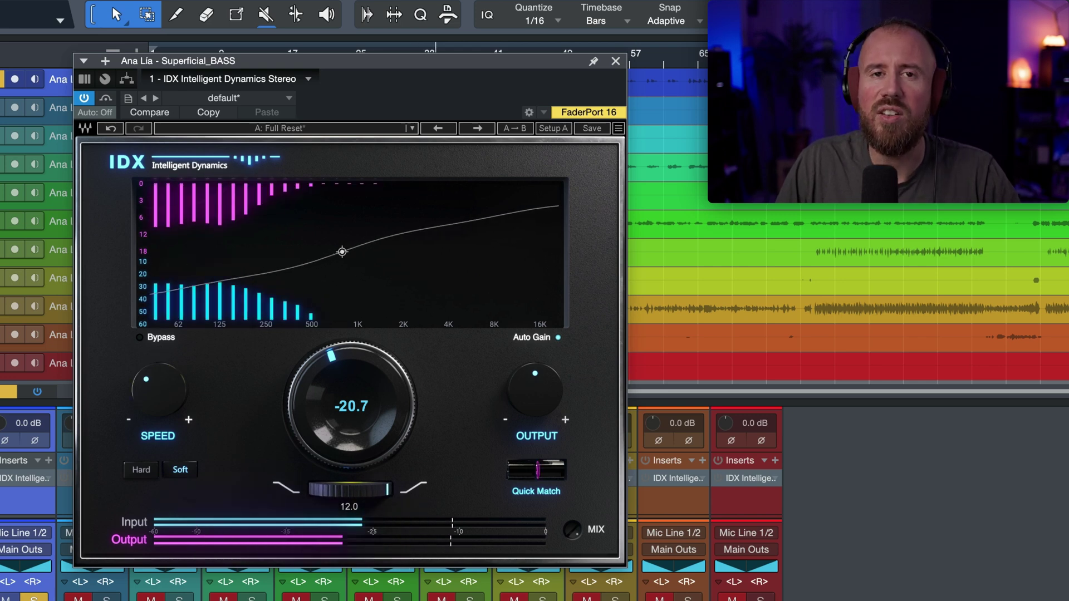
drag(383, 404, 383, 443)
drag(388, 490, 314, 490)
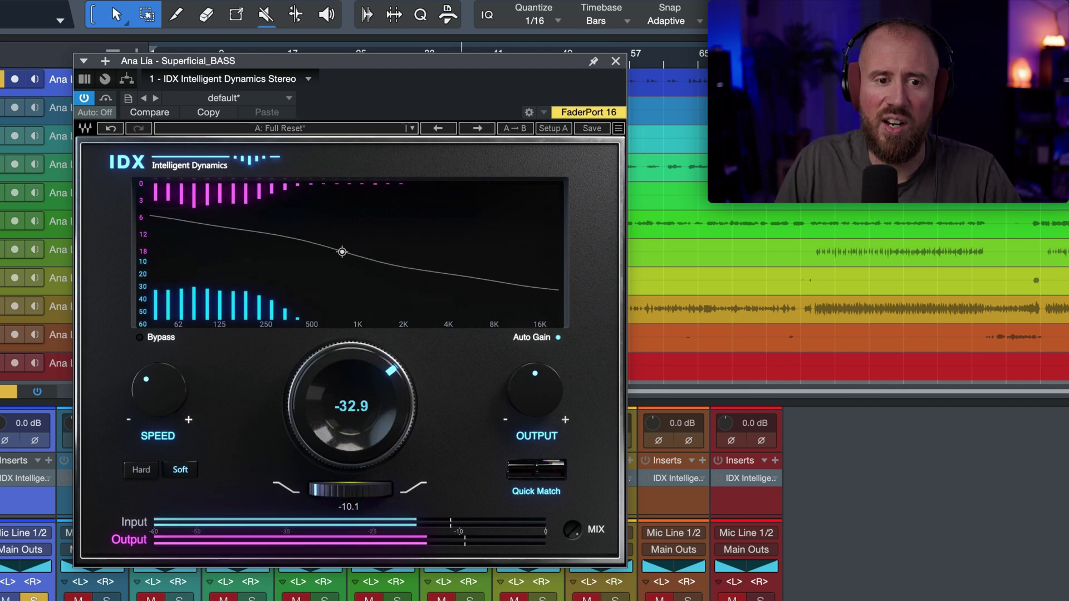
mouse_move(315, 490)
mouse_down()
mouse_move(388, 490)
mouse_move(319, 490)
mouse_up()
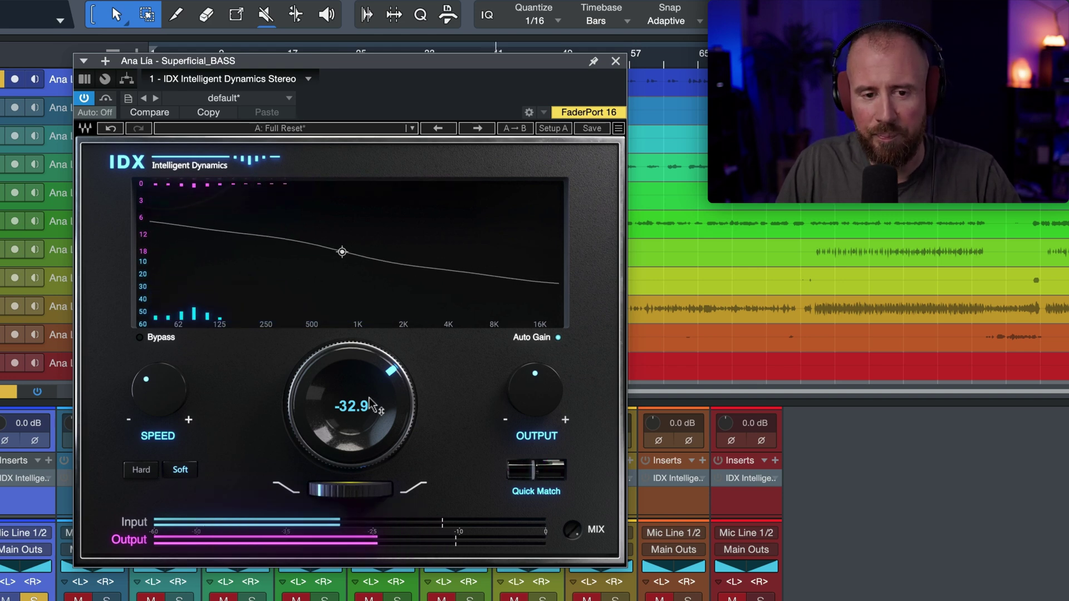
key(space)
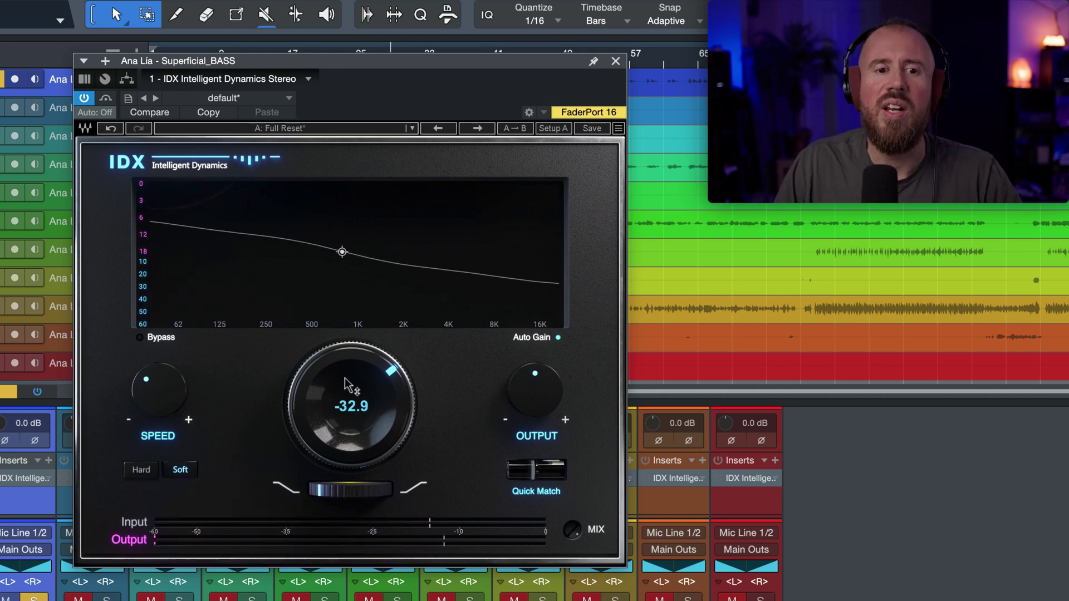
- Reset the tilt, then reshape the bass detection EQ node into a bell and flatten the curve
alt+click(358, 488)
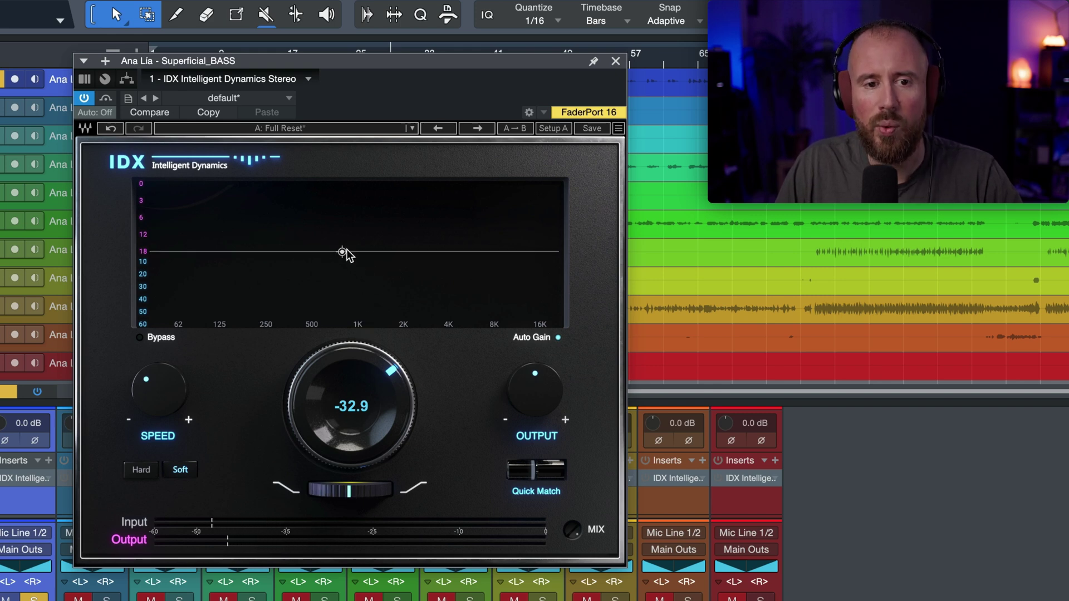
drag(341, 251, 207, 210)
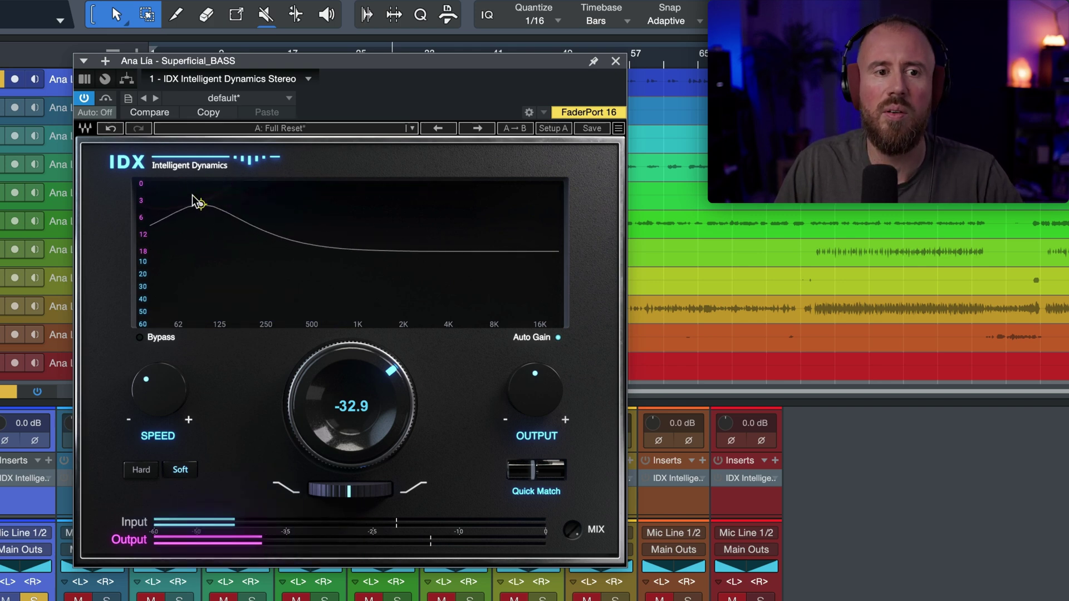
drag(201, 204, 178, 324)
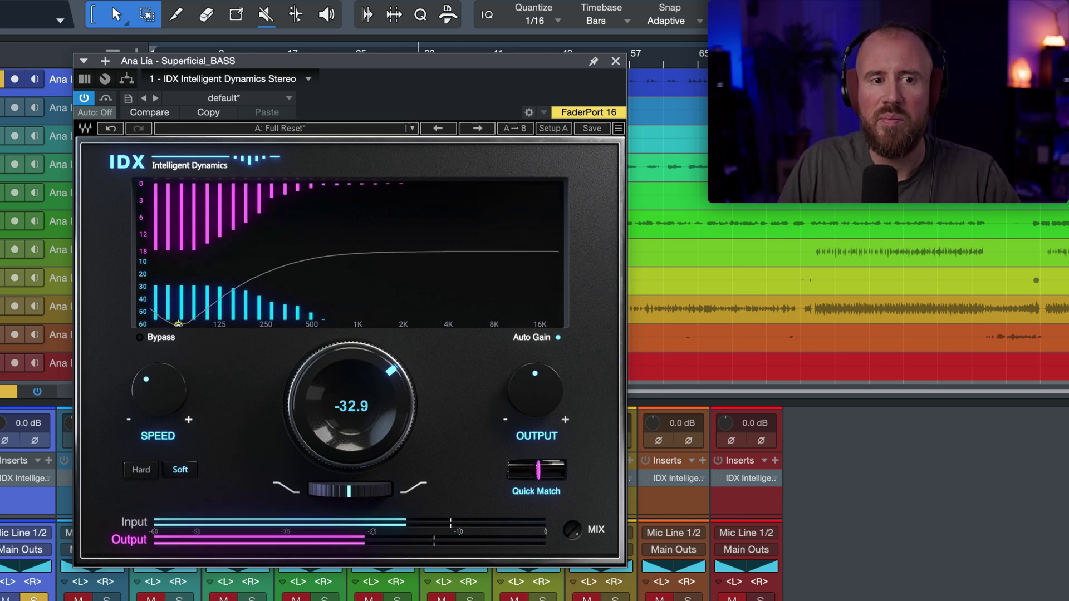
drag(177, 324, 333, 225)
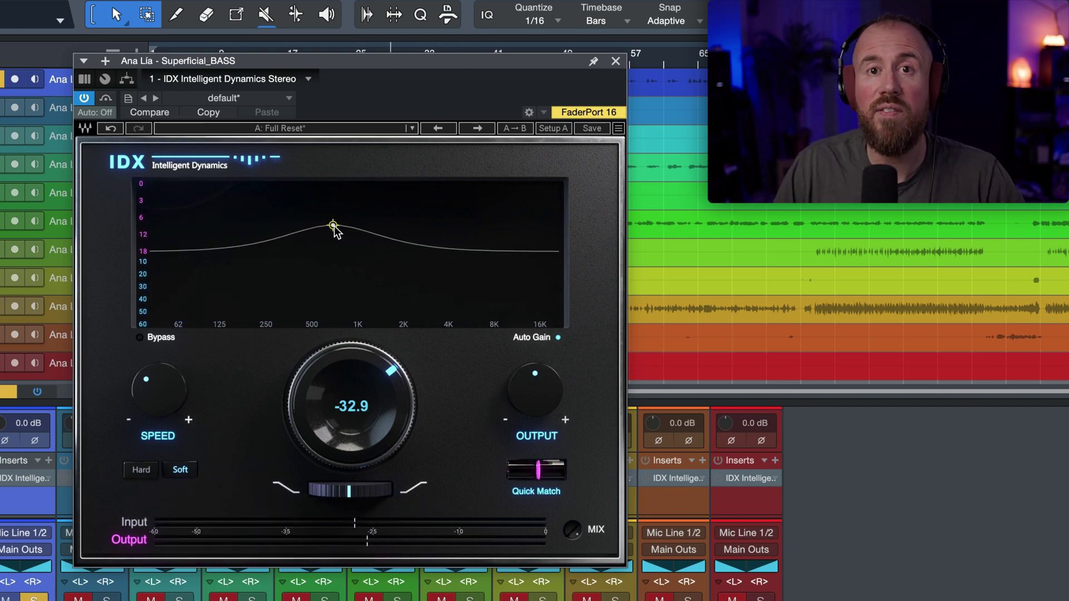
click(333, 226)
click(333, 226)
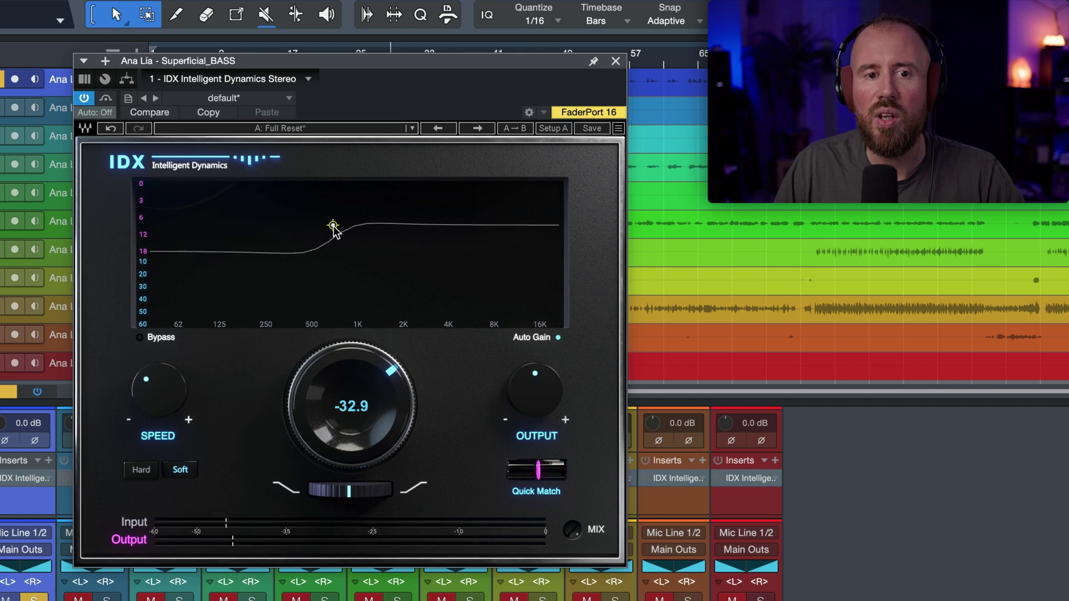
click(333, 226)
click(333, 225)
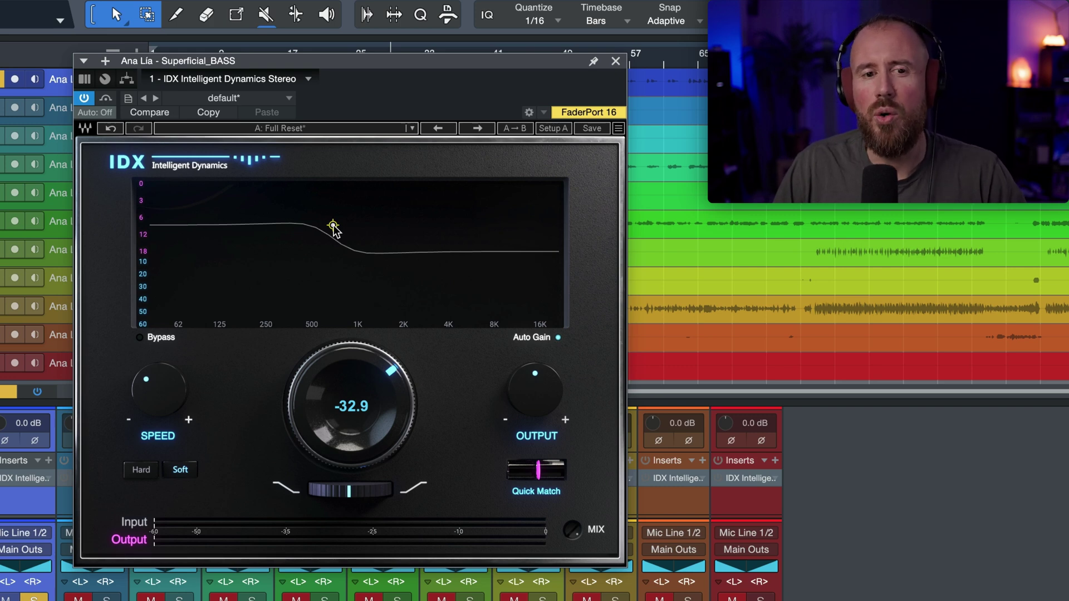
click(333, 226)
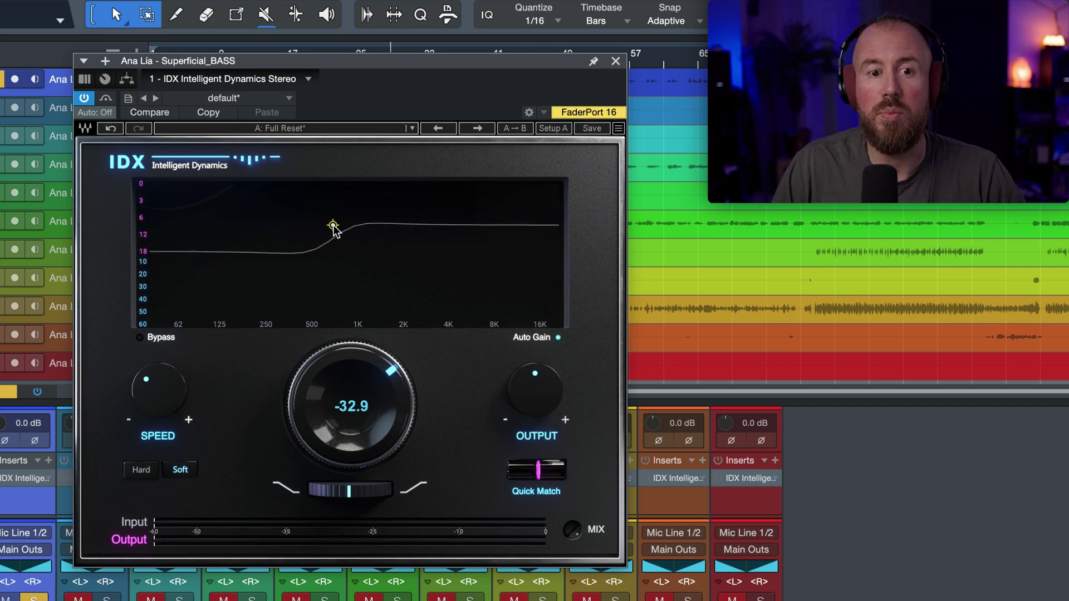
click(333, 225)
drag(333, 225, 343, 256)
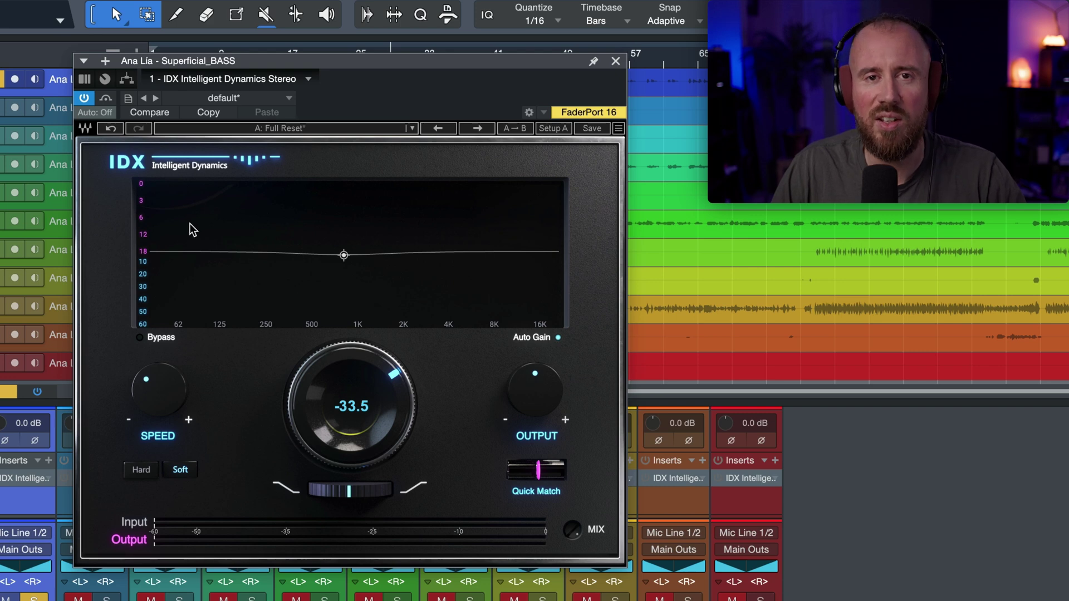
- Play the bass and compare its IDX bypassed against active
key(space)
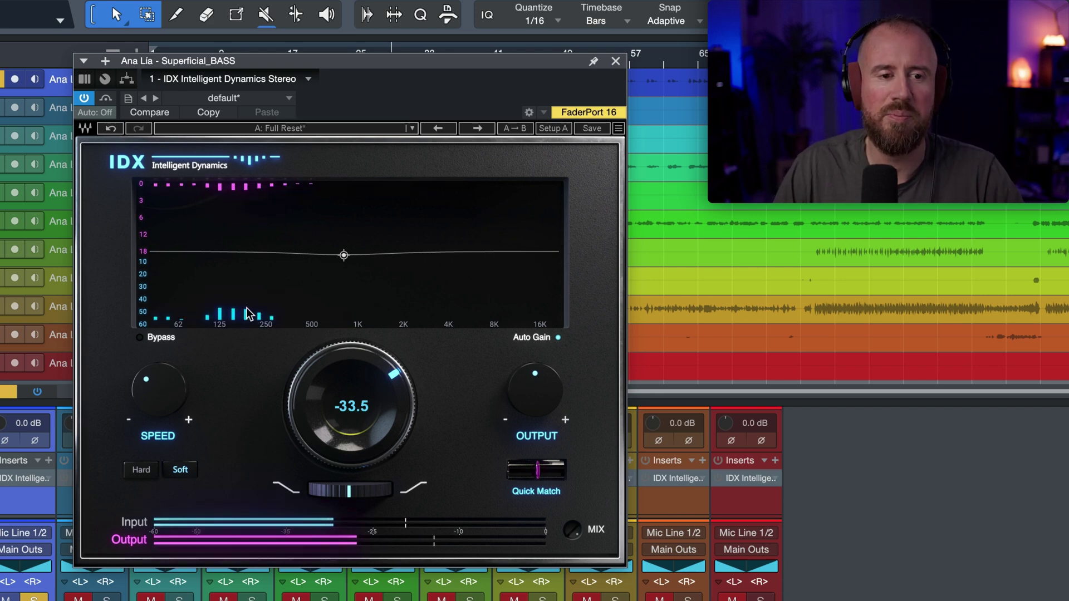
click(107, 99)
click(107, 100)
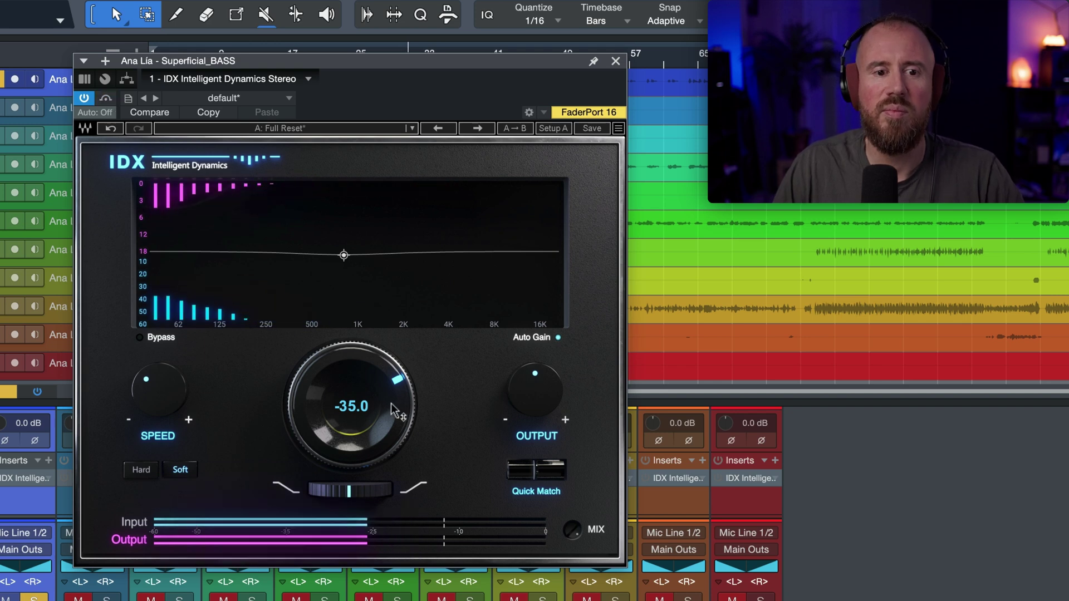
key(space)
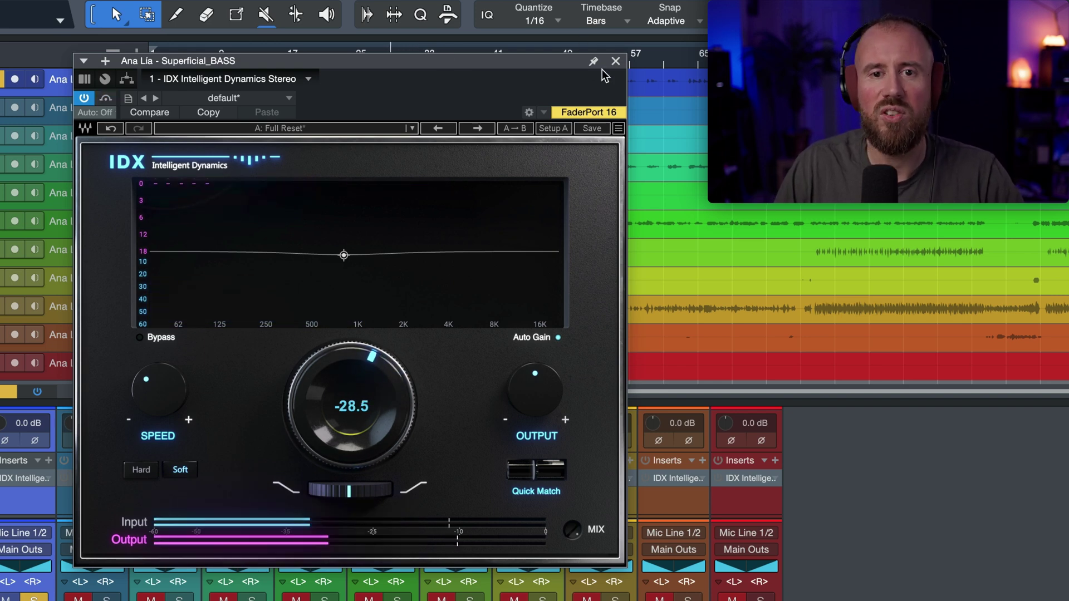
- Close the bass editor, solo BG VOX, and play from around bar 38
click(615, 60)
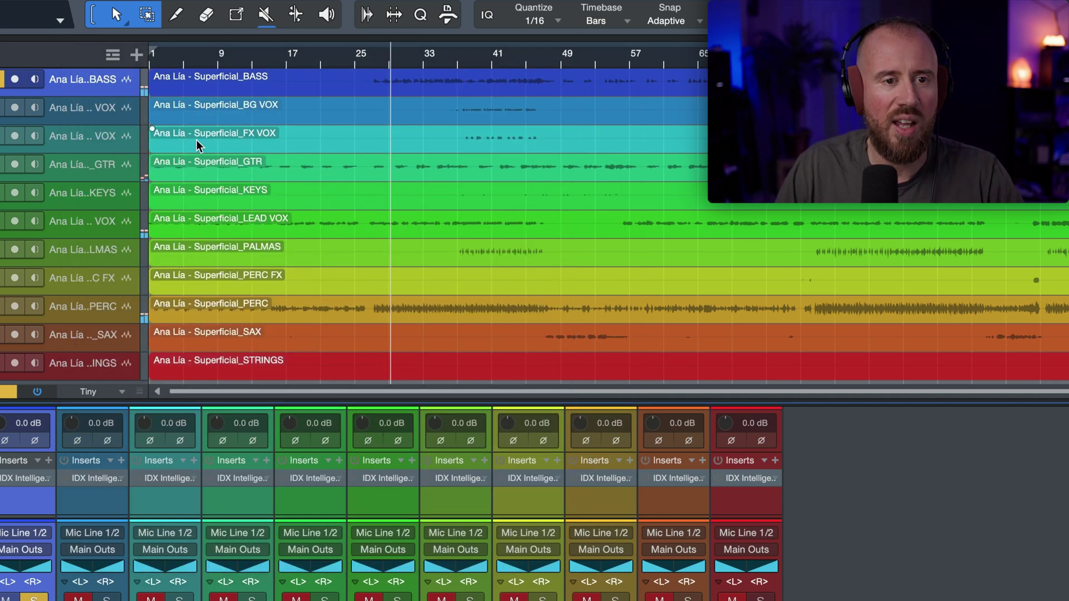
click(463, 115)
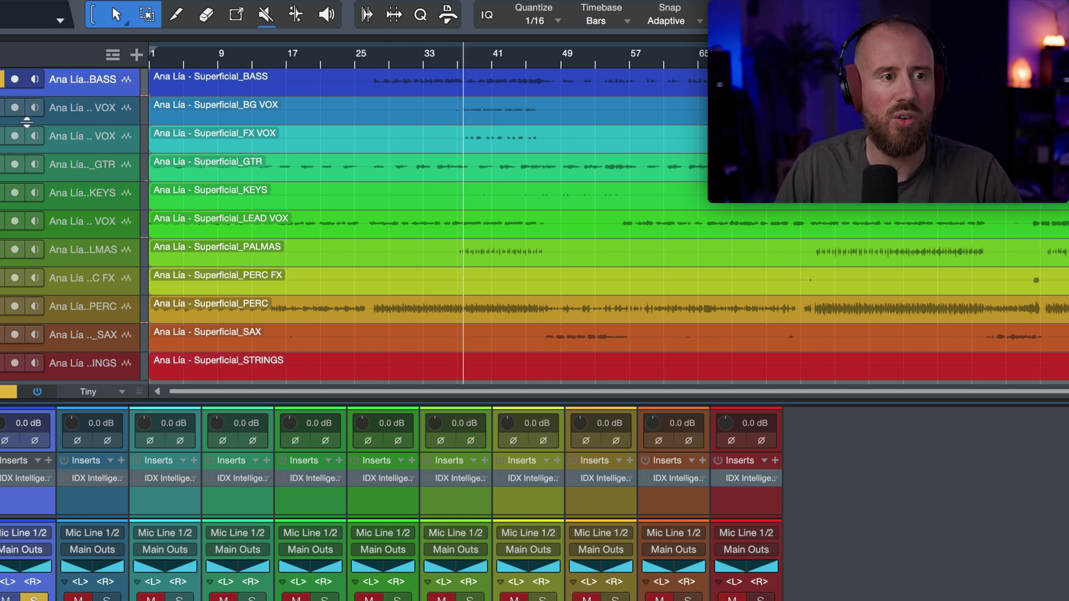
click(2, 112)
key(space)
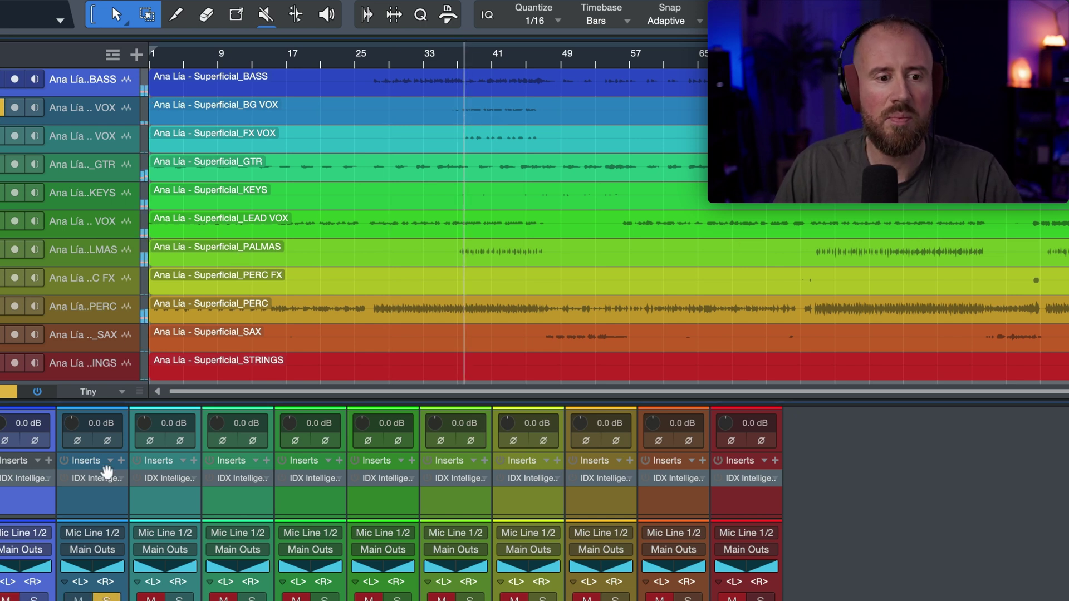
- Audition the BG VOX IDX at -18.9 with bypass toggled, then close its editor
click(94, 482)
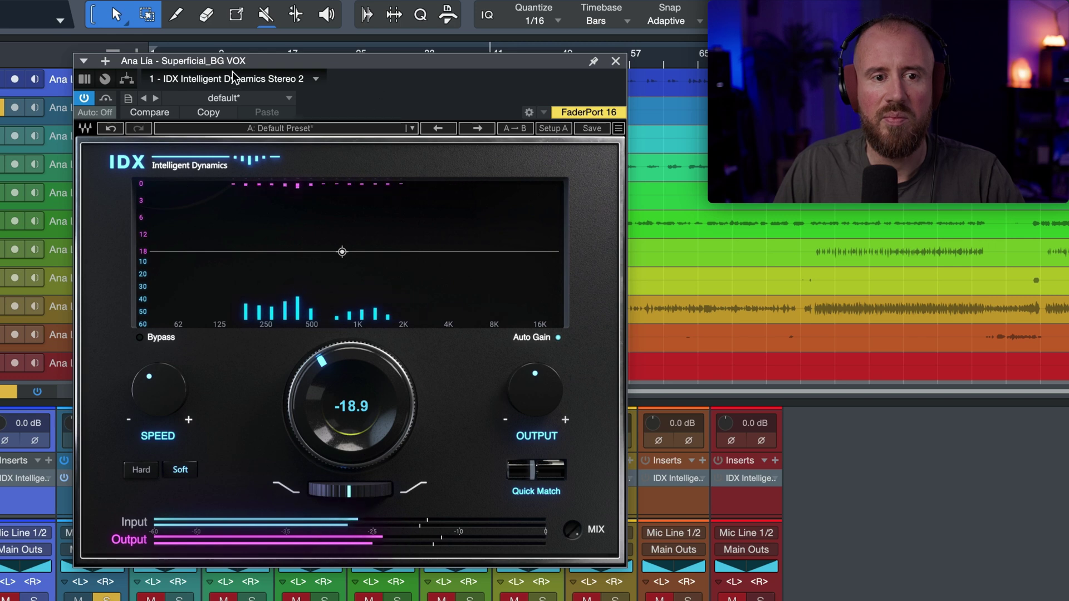
click(106, 99)
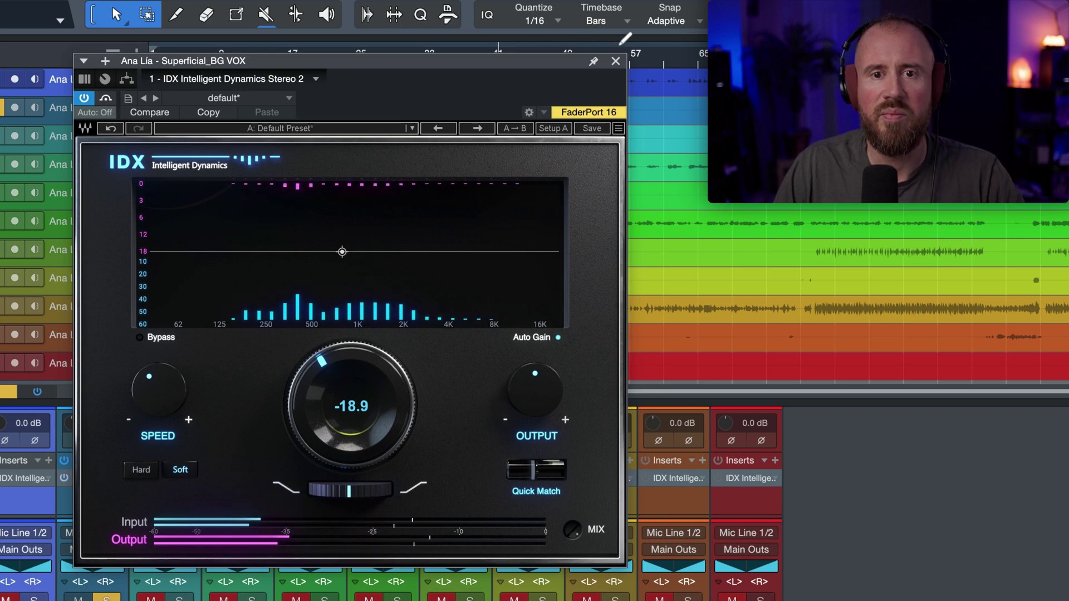
click(615, 61)
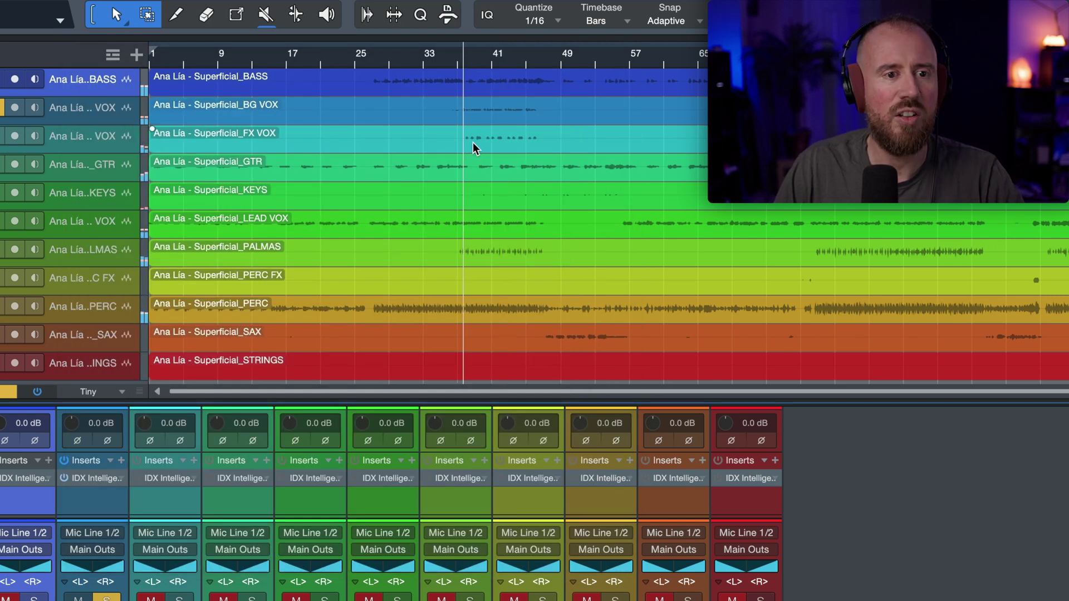
click(115, 145)
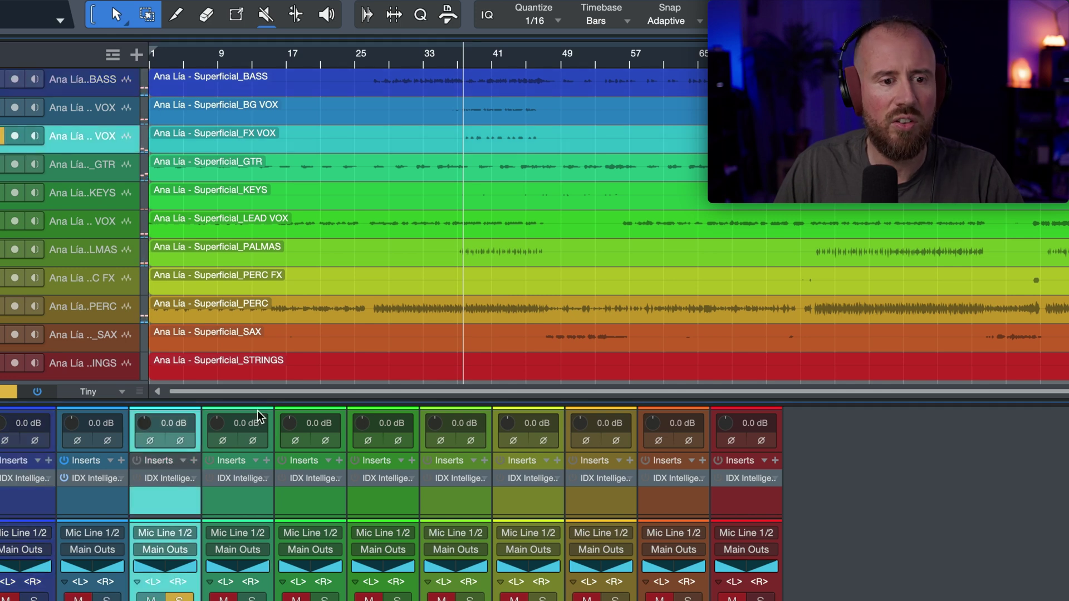
- Give the FX VOX IDX an amount of -15.6 and ratio 3.3, then close it and stop playback
click(162, 479)
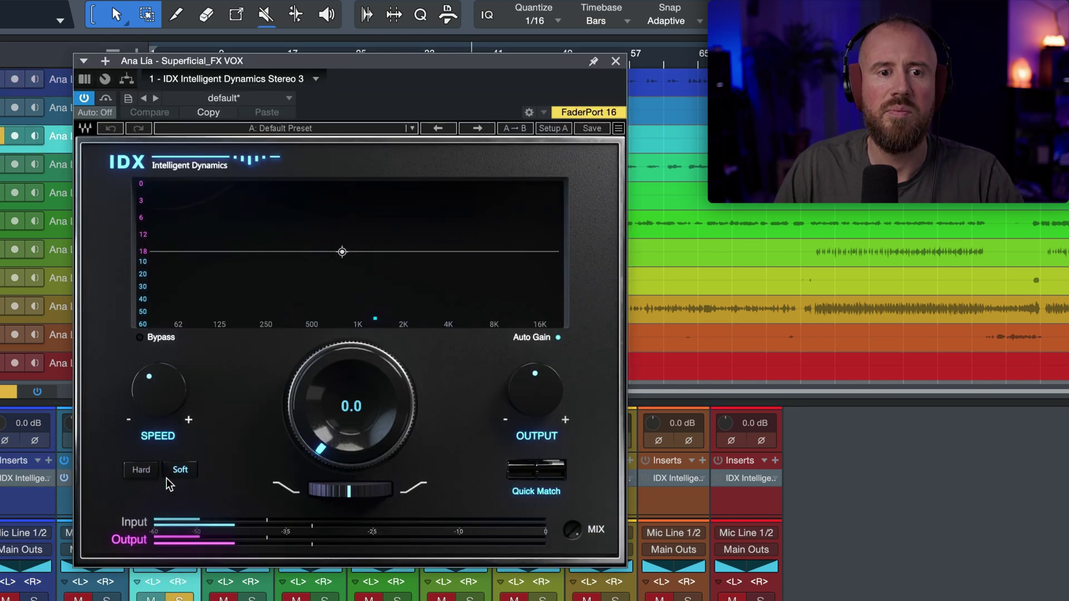
drag(355, 386, 355, 444)
mouse_move(349, 490)
mouse_down()
mouse_move(362, 490)
mouse_move(328, 490)
mouse_up()
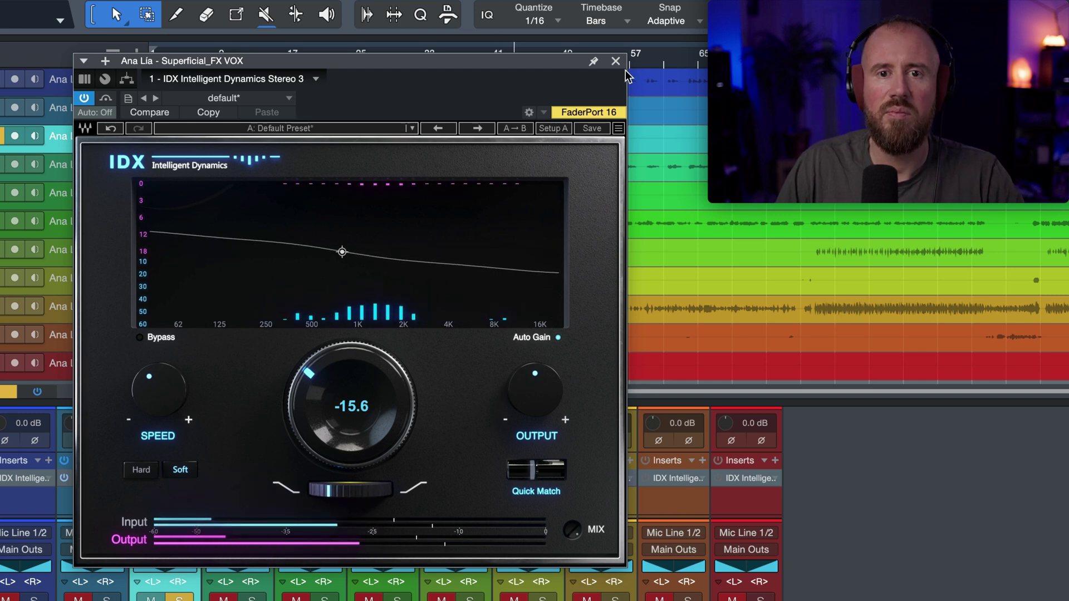
key(Escape)
key(space)
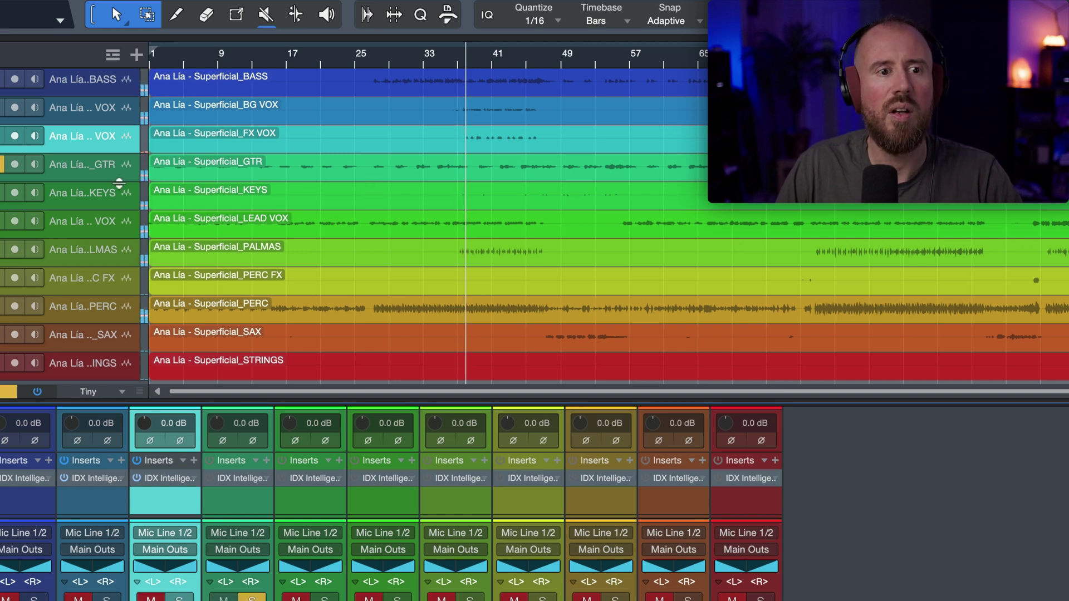
- Enlarge the GTR track and raise its IDX ratio to 3.4, keeping the amount at -23.1
drag(112, 182, 111, 217)
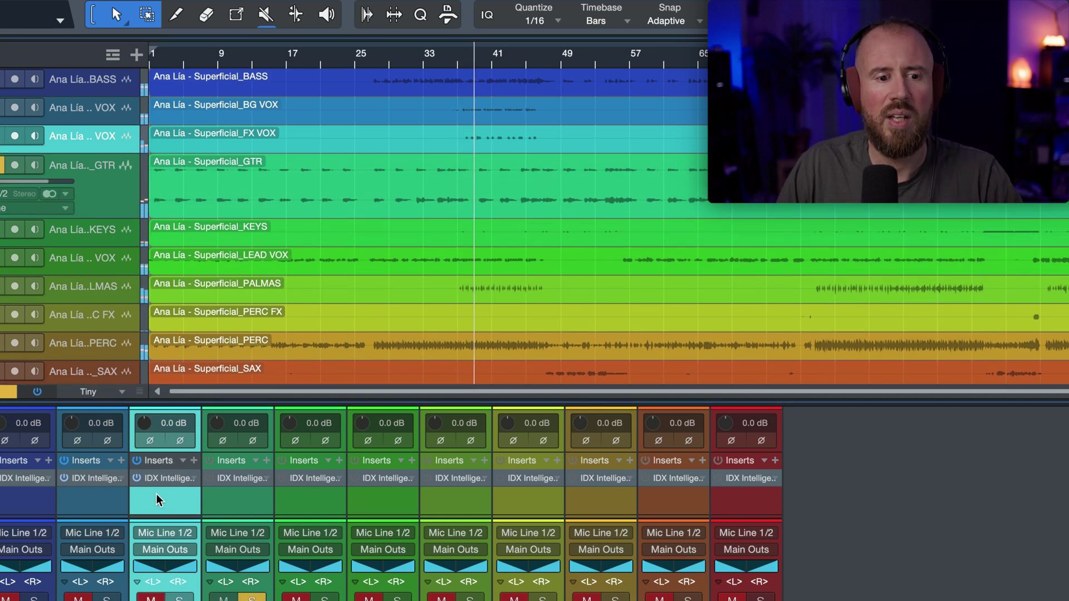
key(space)
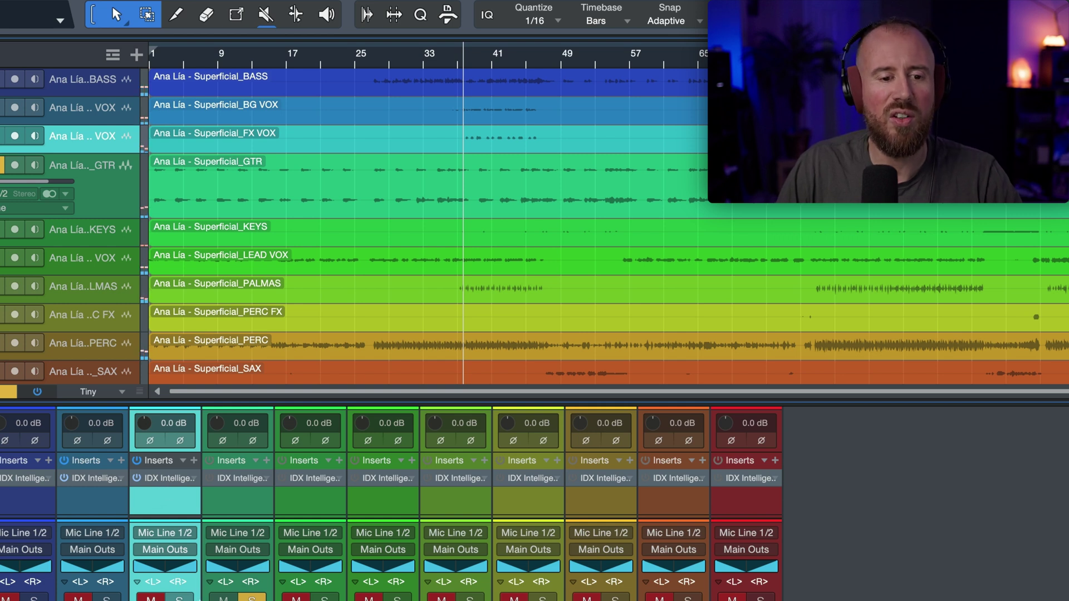
key(s)
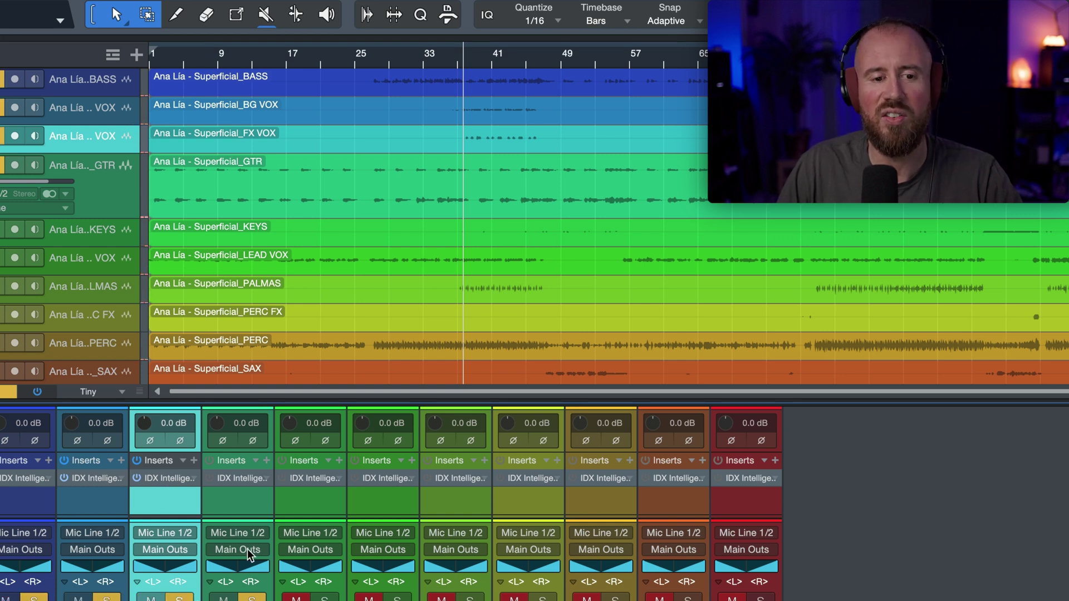
click(249, 500)
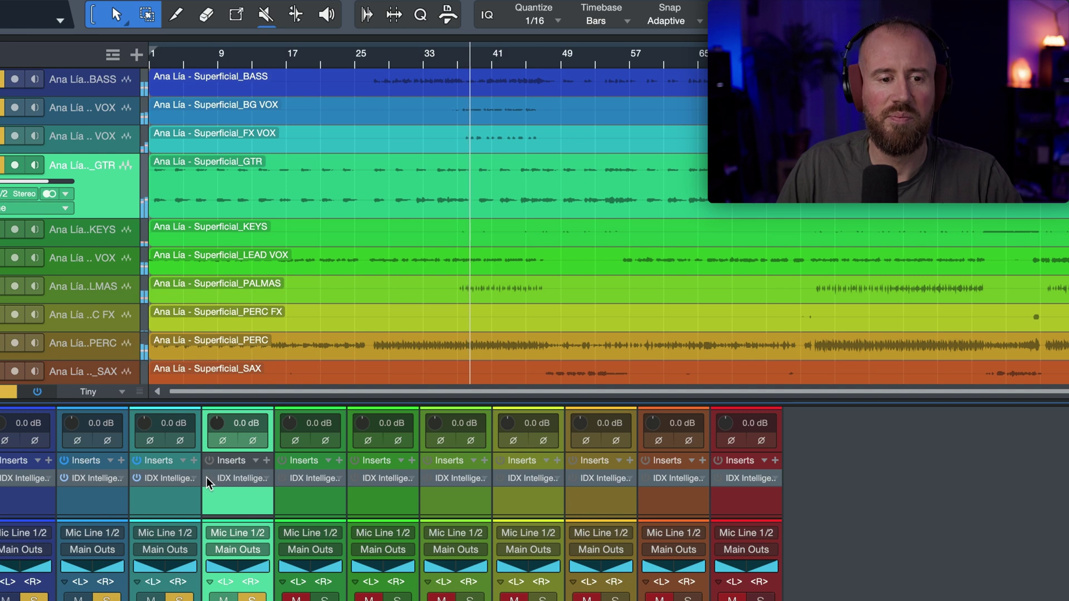
click(225, 478)
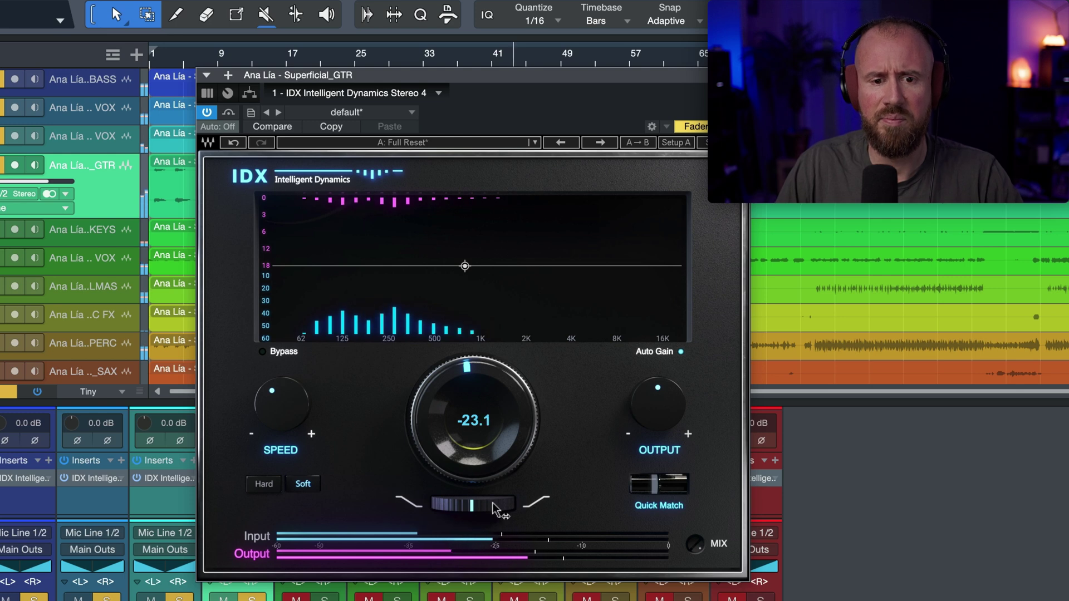
mouse_move(492, 508)
mouse_down()
mouse_move(507, 508)
mouse_move(484, 505)
mouse_up()
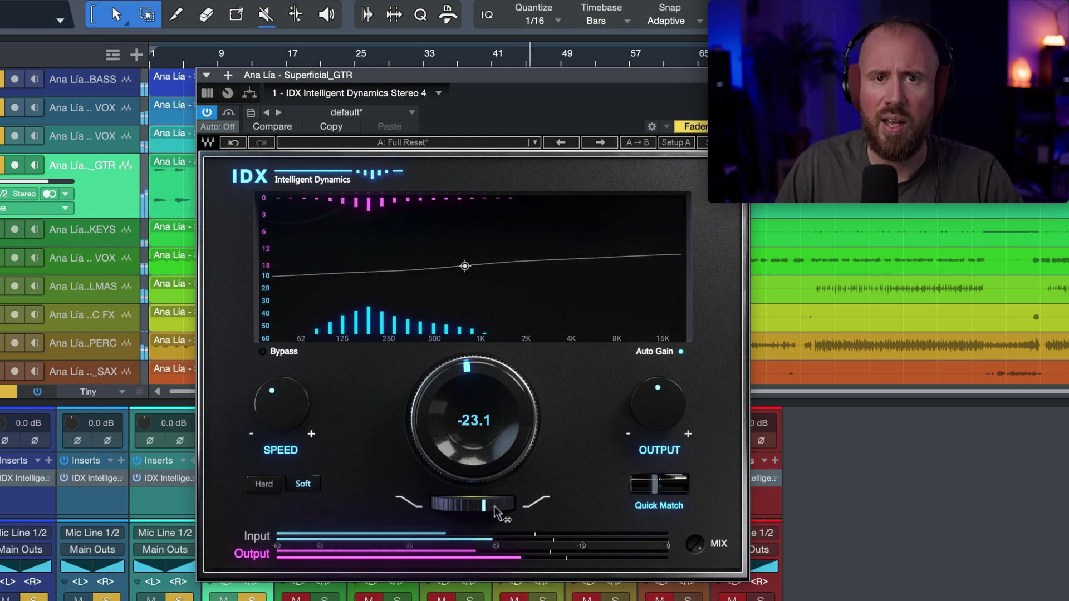
- Close the GTR editor, stop playback, and switch the KEYS IDX insert back on
key(Escape)
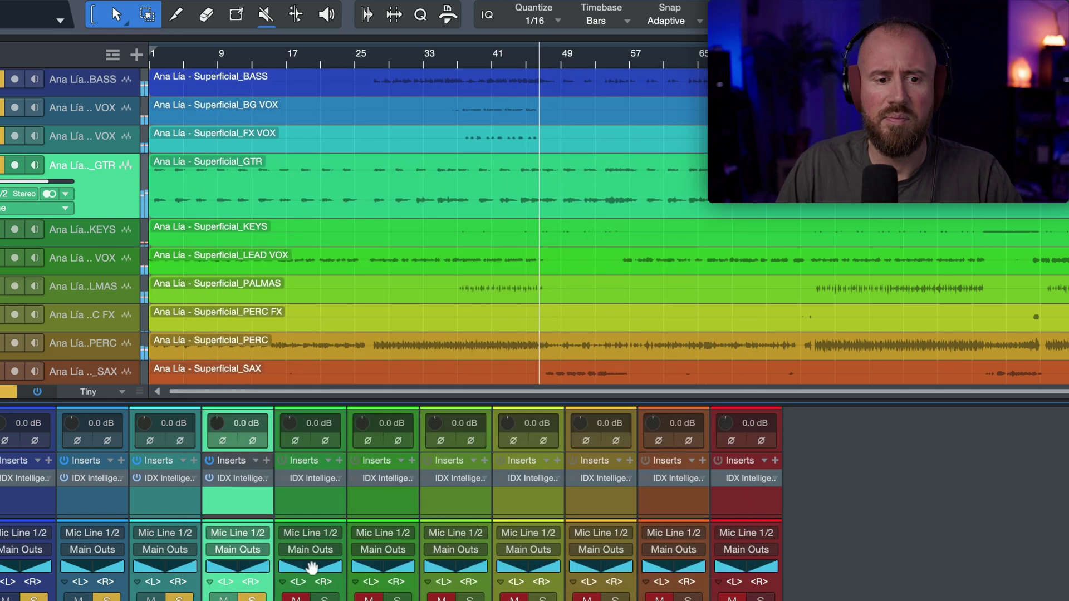
key(space)
click(320, 499)
click(284, 479)
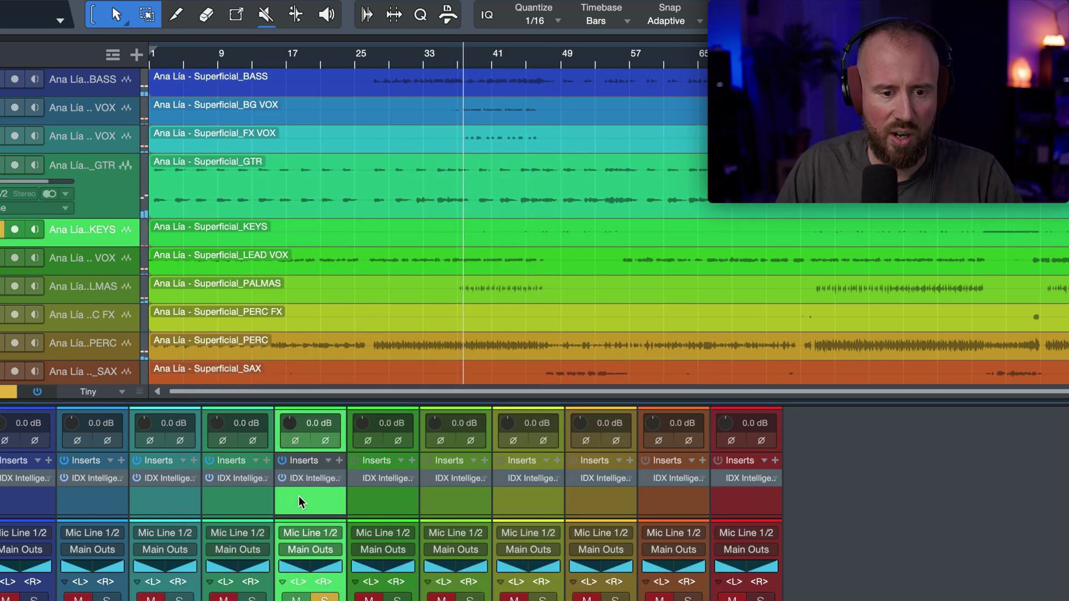
- Play a later section and check the KEYS IDX at -21.4, then close its editor
click(983, 236)
key(space)
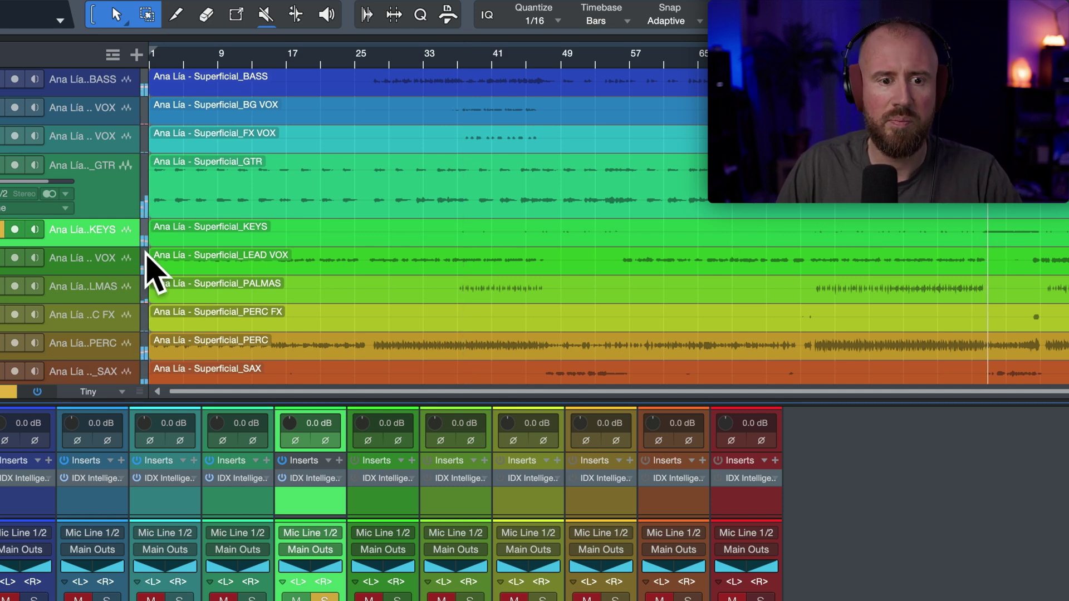
click(308, 480)
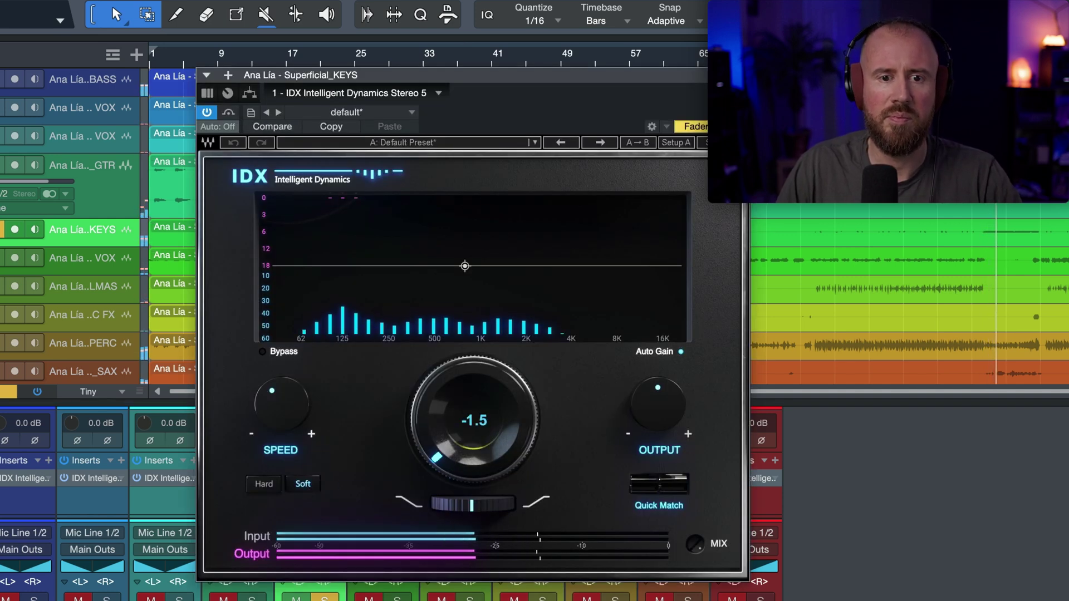
key(space)
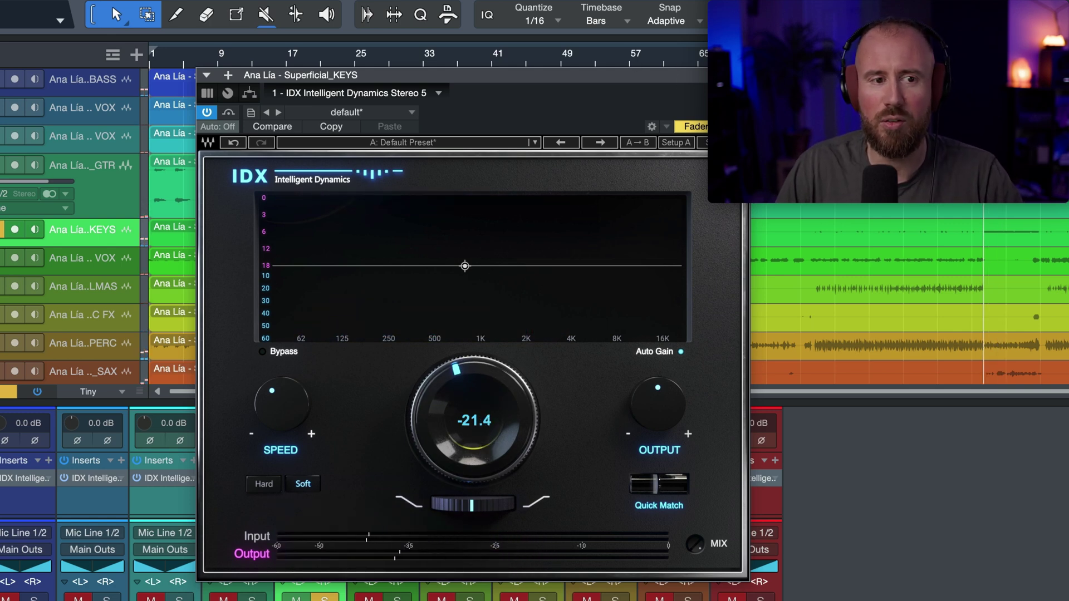
key(Escape)
click(94, 261)
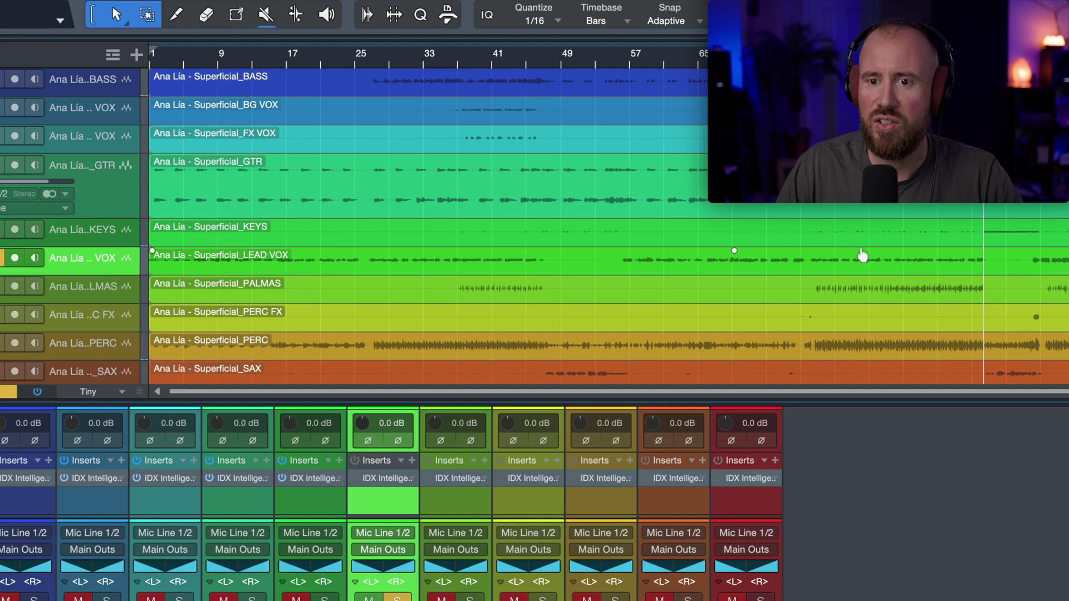
- Play from around bar 27 and increase the LEAD VOX IDX compression to -17.5
click(369, 263)
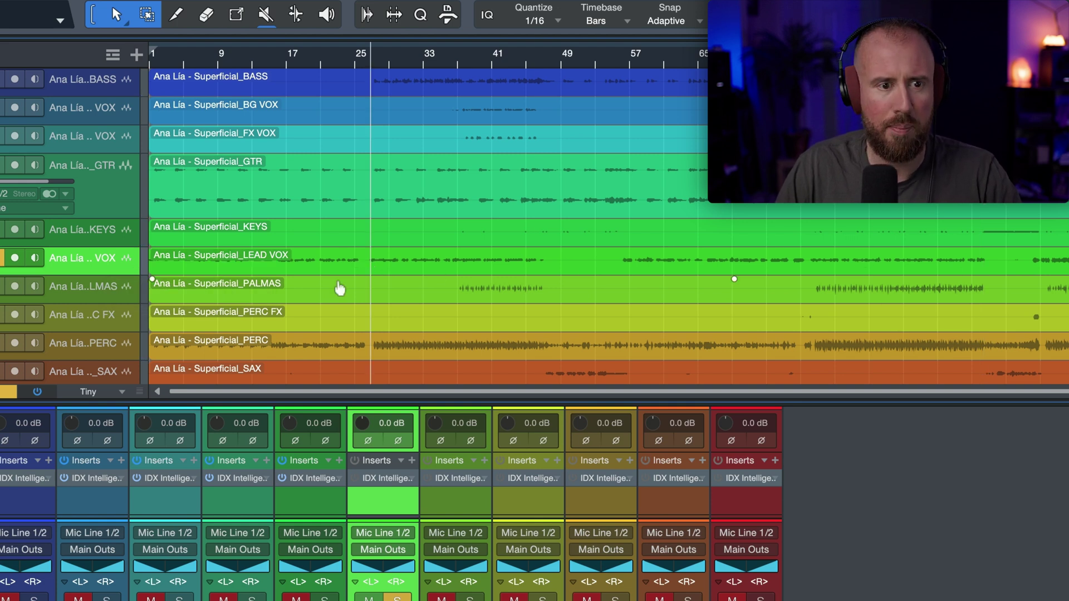
click(385, 478)
drag(473, 420, 474, 375)
key(space)
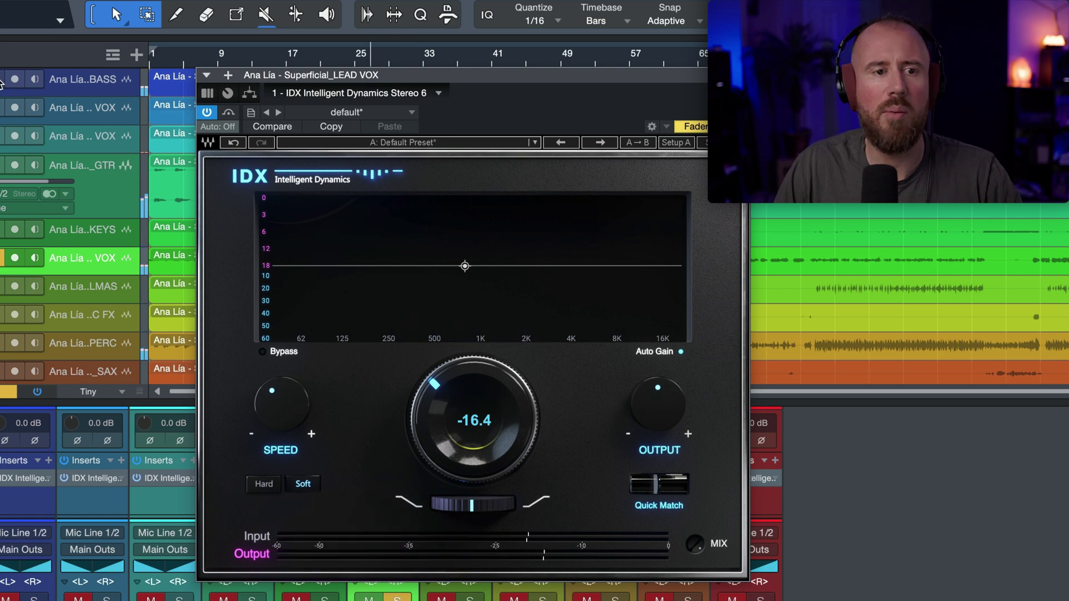
key(space)
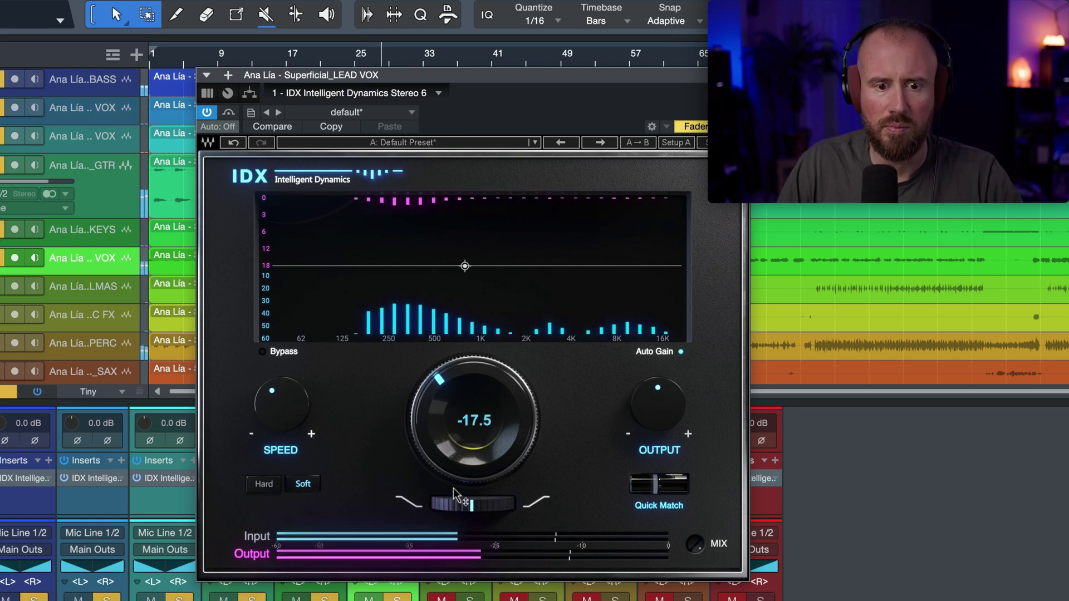
- Tilt the lead vocal's IDX response to 3.5, compare it bypassed versus active, and close it
mouse_move(472, 504)
mouse_down()
mouse_move(485, 504)
mouse_move(457, 504)
mouse_up()
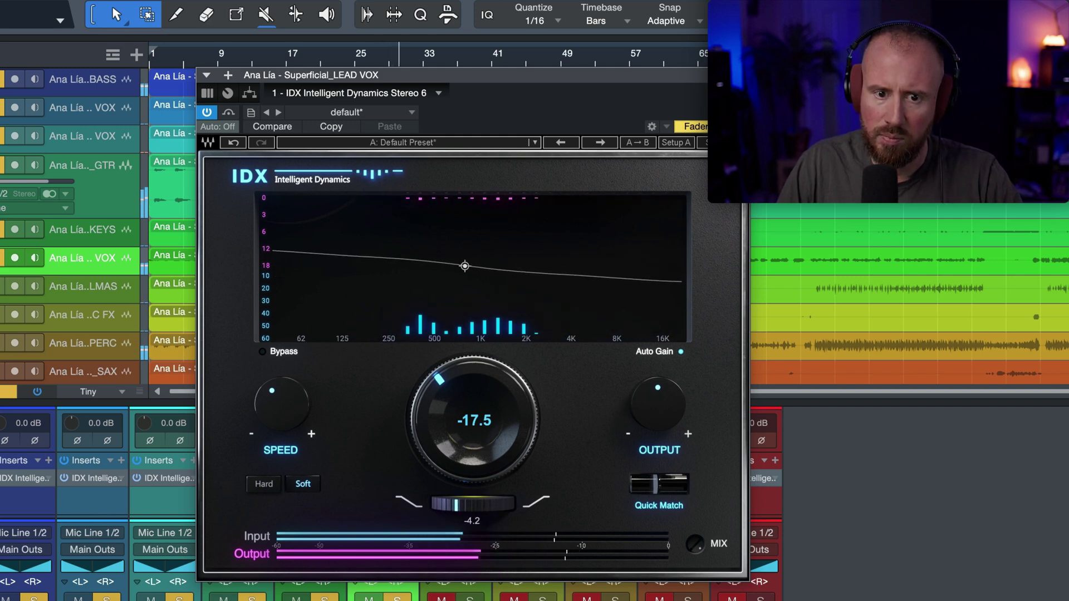
click(228, 113)
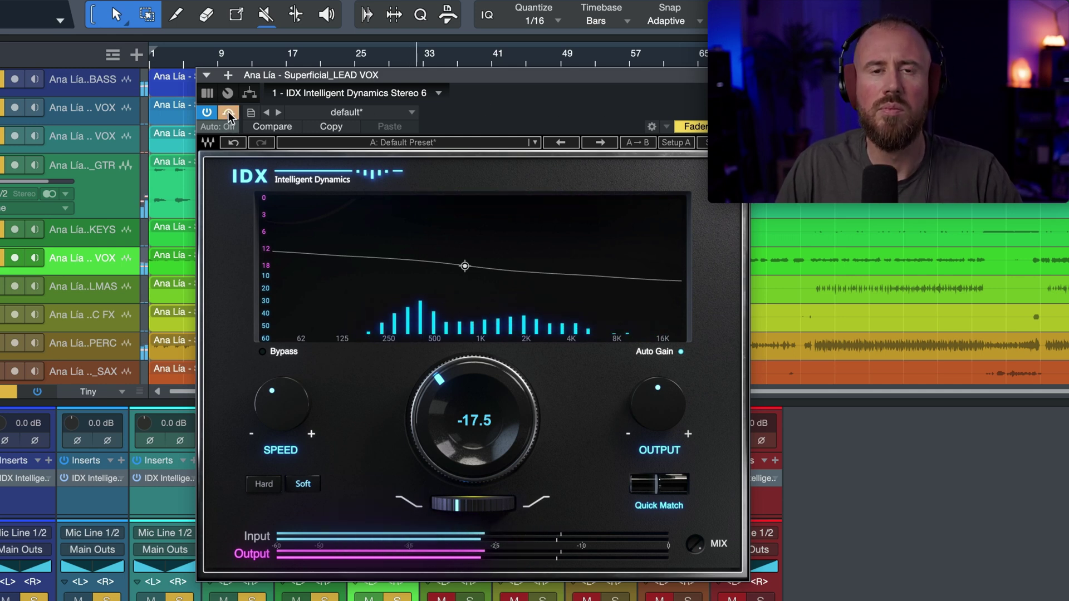
click(228, 113)
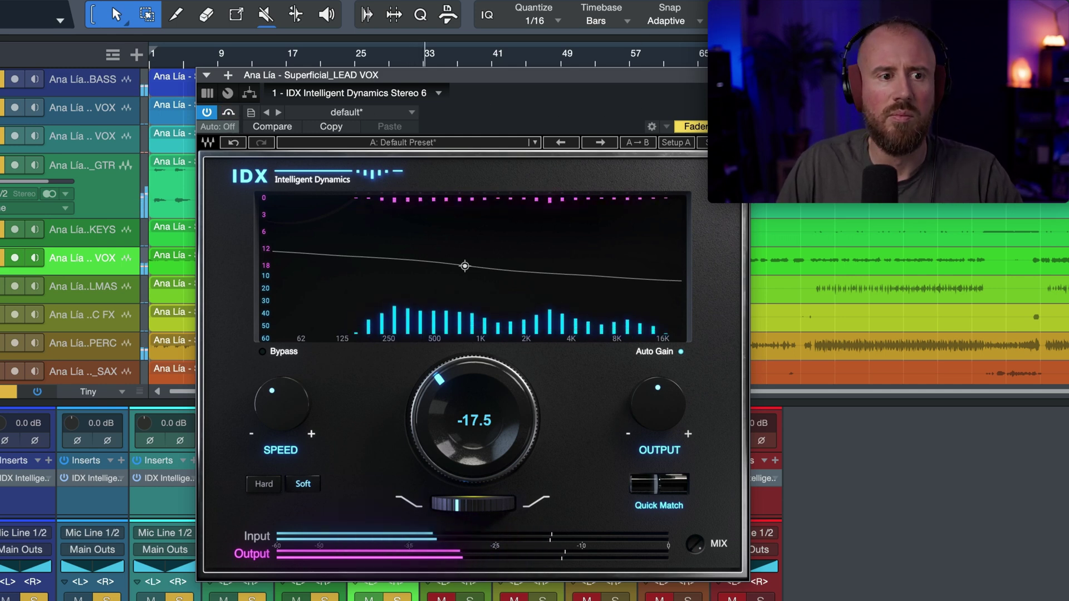
key(super+w)
key(space)
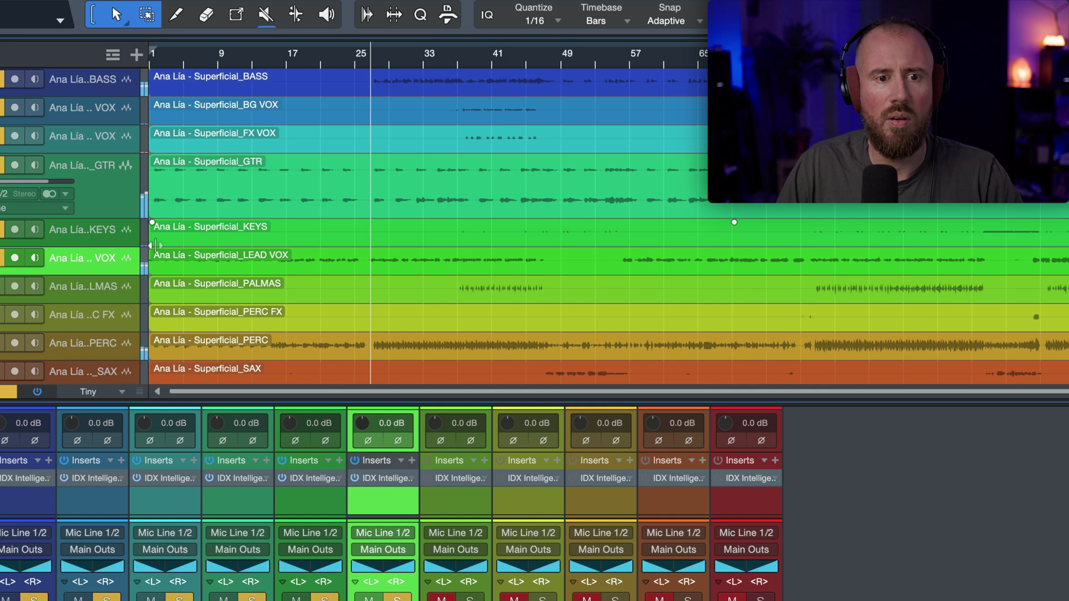
- Solo PALMAS and turn its IDX amount down to about -18.5
click(458, 295)
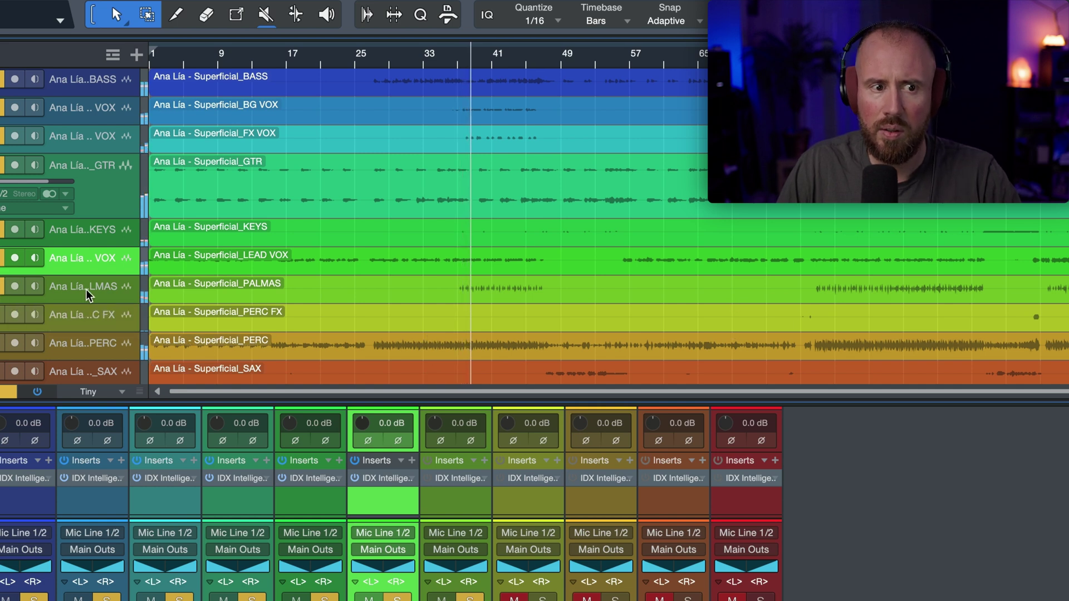
key(space)
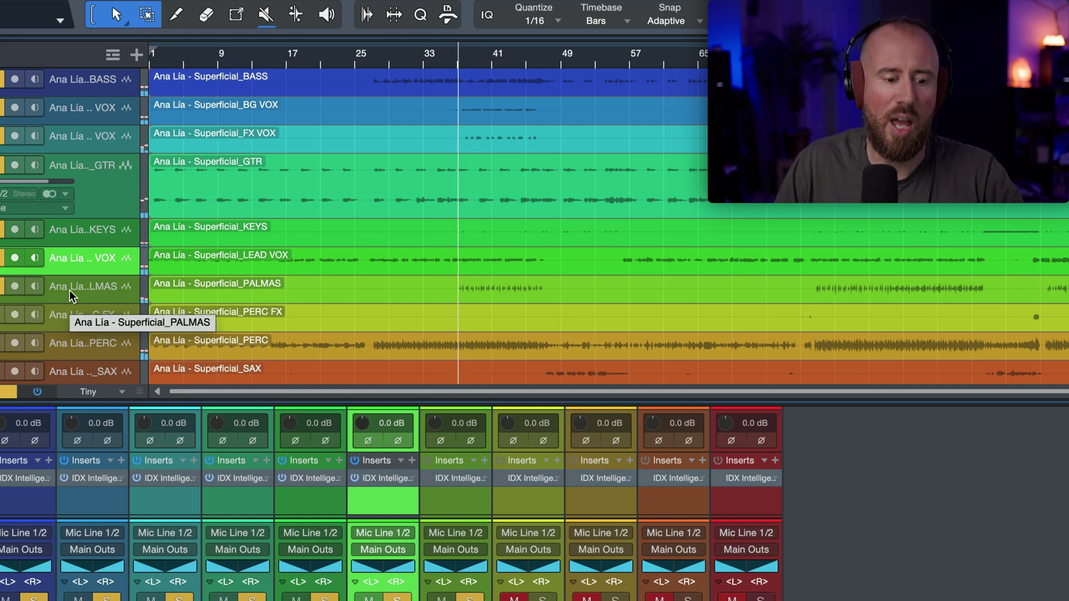
click(2, 287)
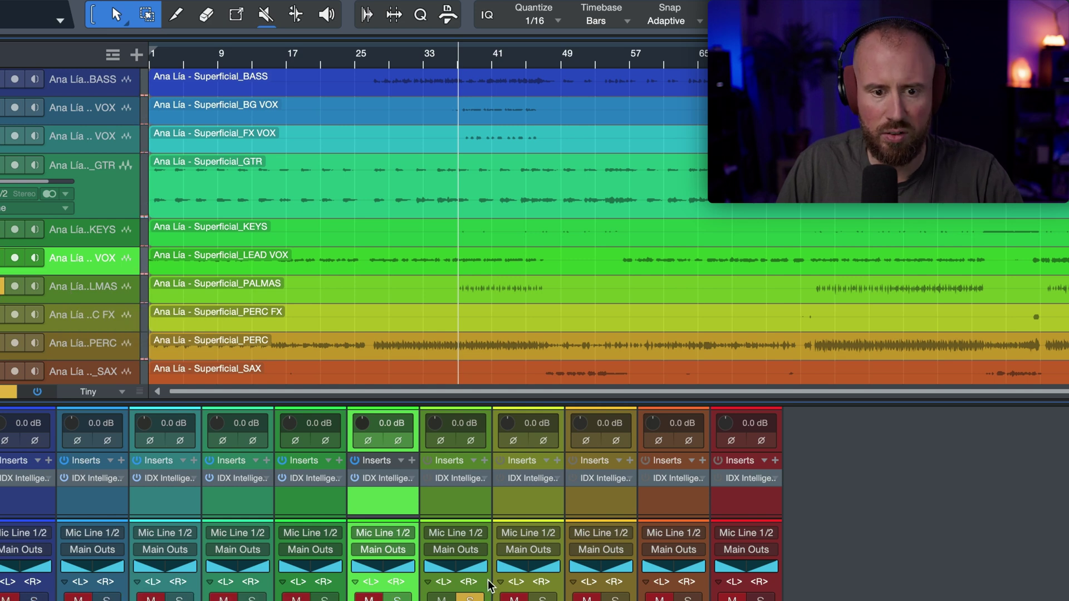
click(457, 479)
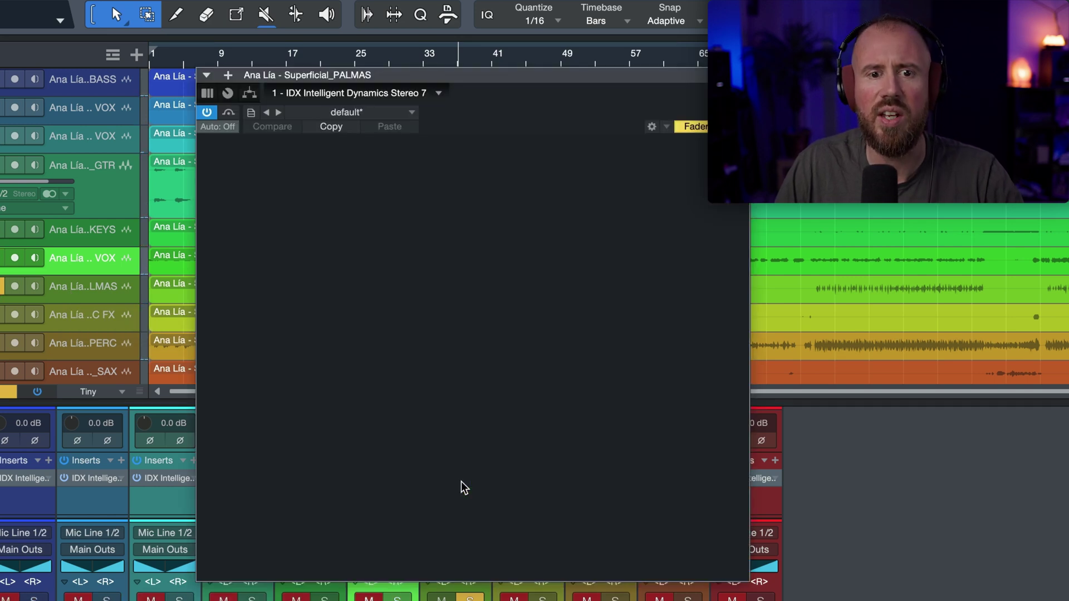
drag(473, 420, 473, 369)
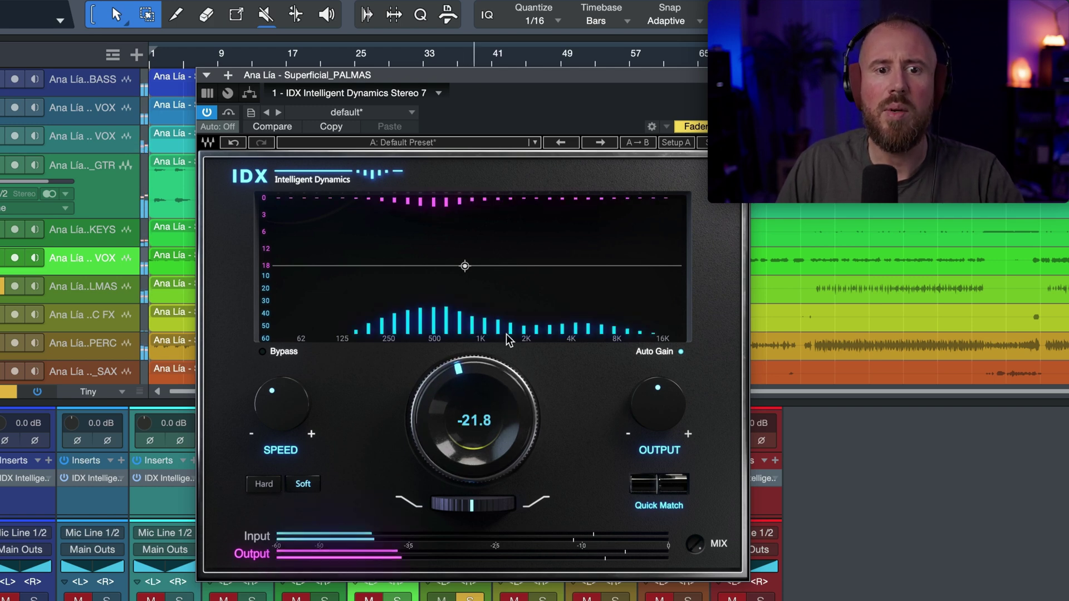
- Add a low-mid detection bump near 250 Hz on PALMAS, soften it, and close the editor
drag(465, 266, 372, 197)
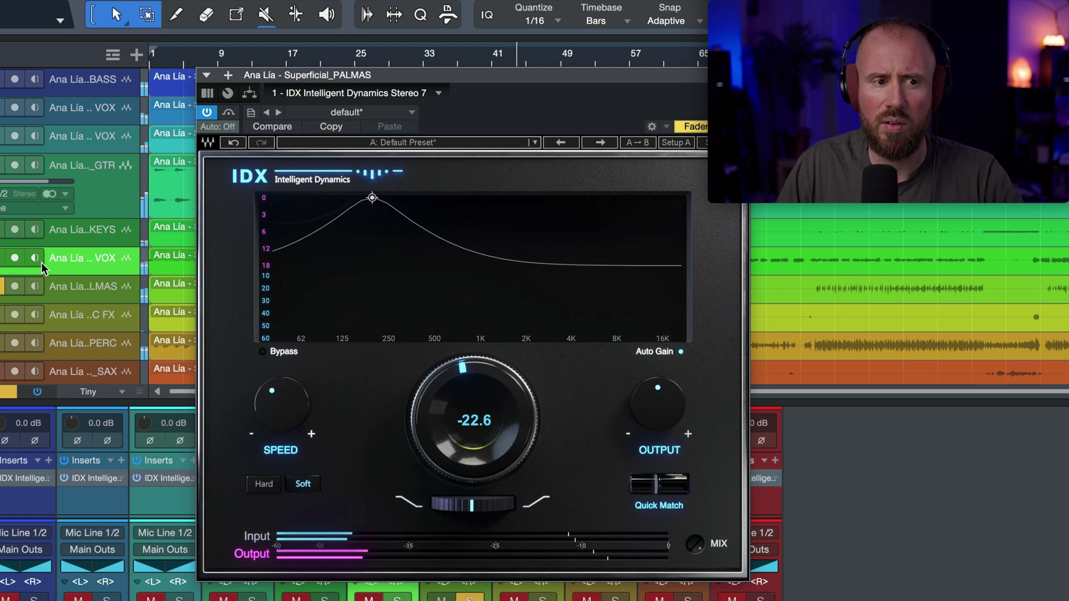
drag(2, 260, 1, 79)
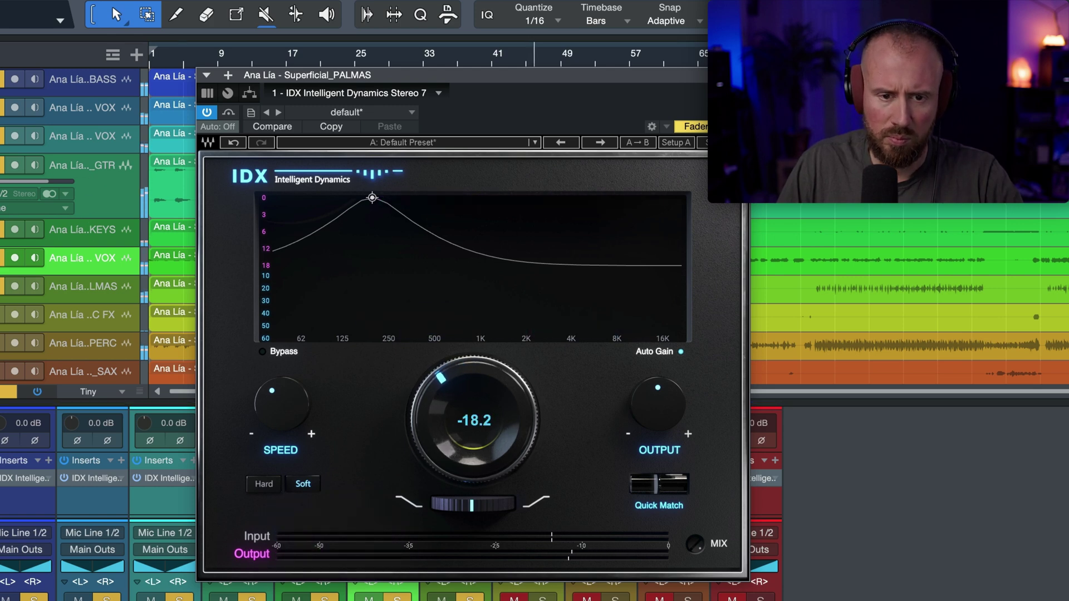
drag(372, 198, 372, 224)
key(super+w)
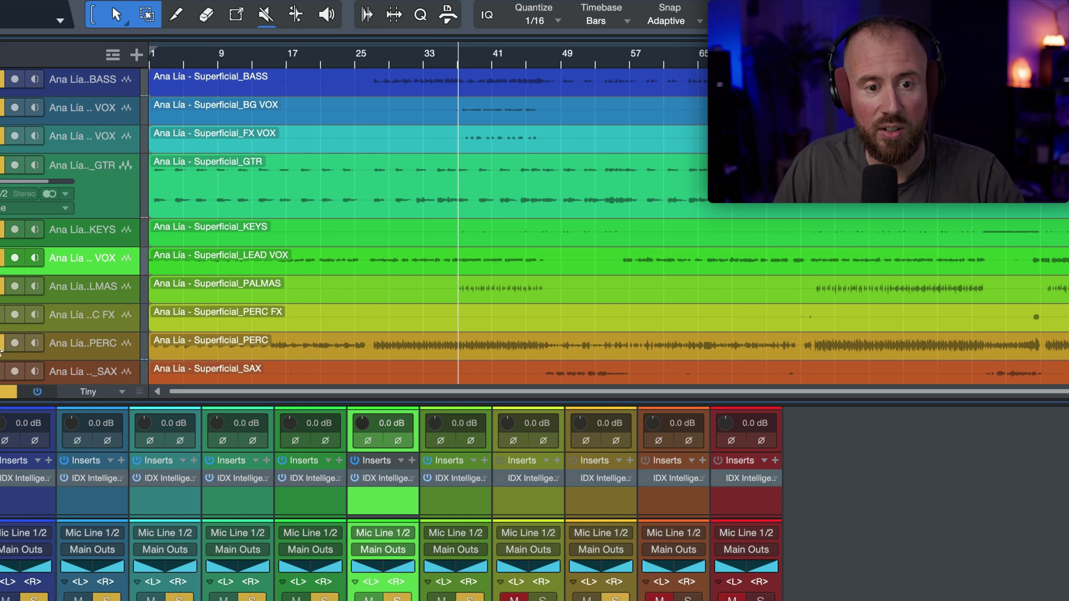
- Enable PERC's bypassed IDX, set it to -14.0 with a bump near 100 Hz, then replay from bar 47
click(139, 349)
click(499, 479)
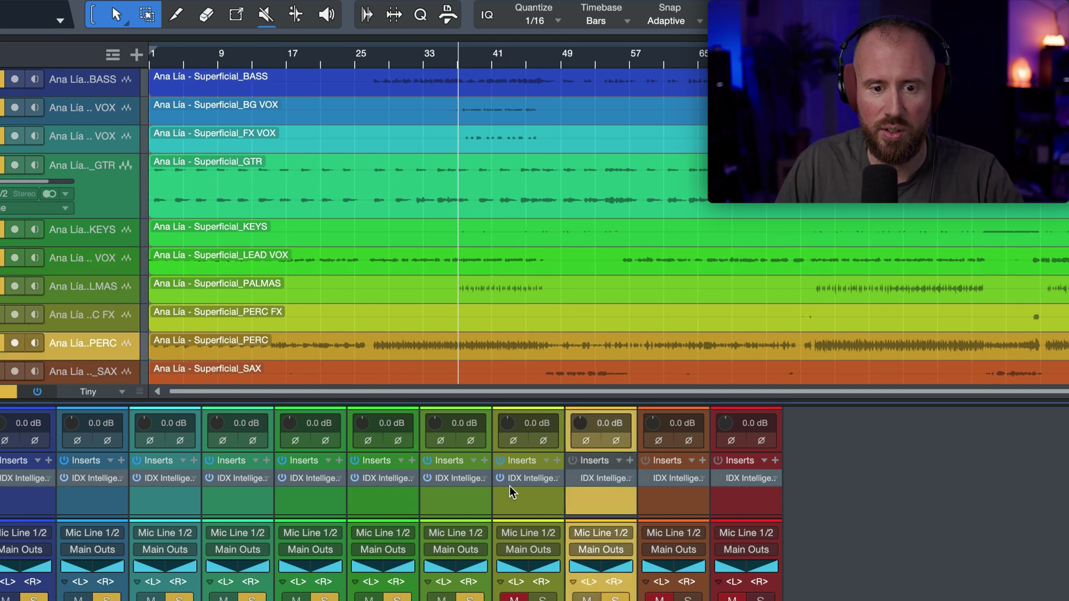
click(603, 479)
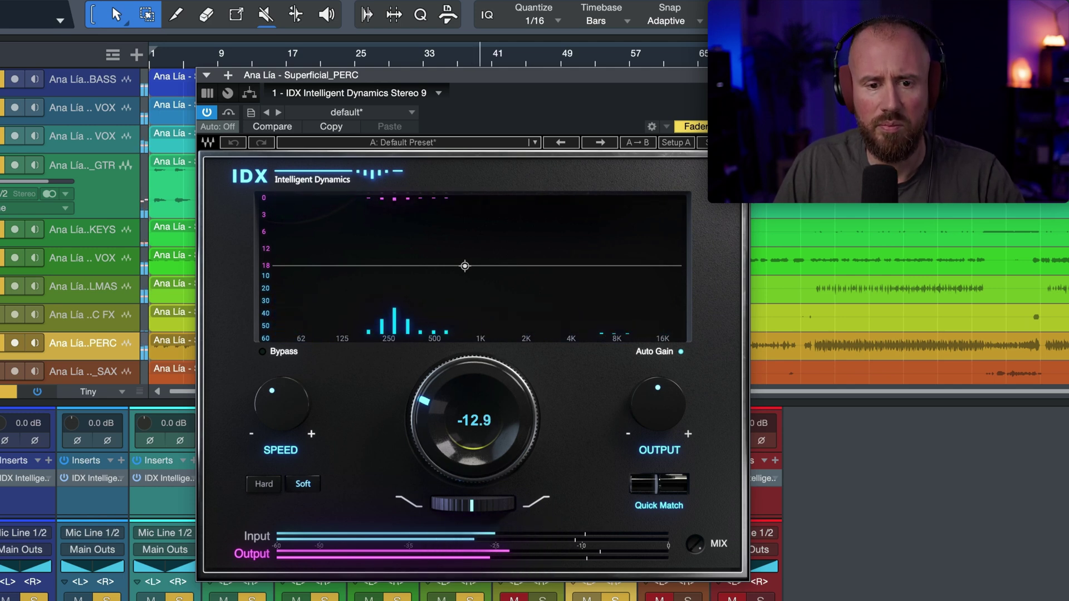
mouse_move(472, 503)
mouse_down()
mouse_move(510, 504)
mouse_move(440, 504)
mouse_move(479, 509)
mouse_up()
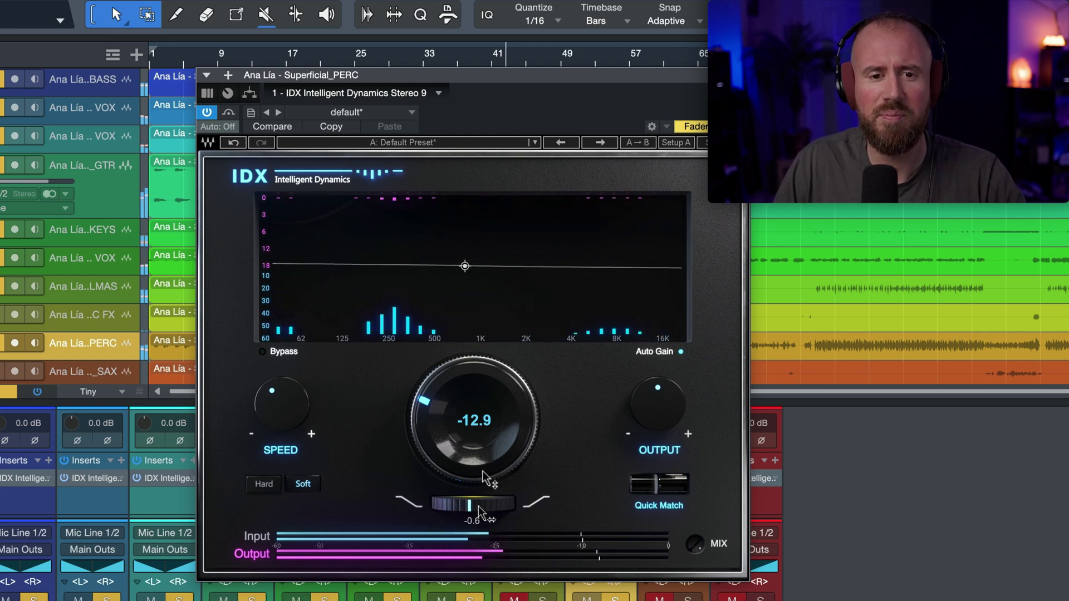
drag(465, 266, 334, 243)
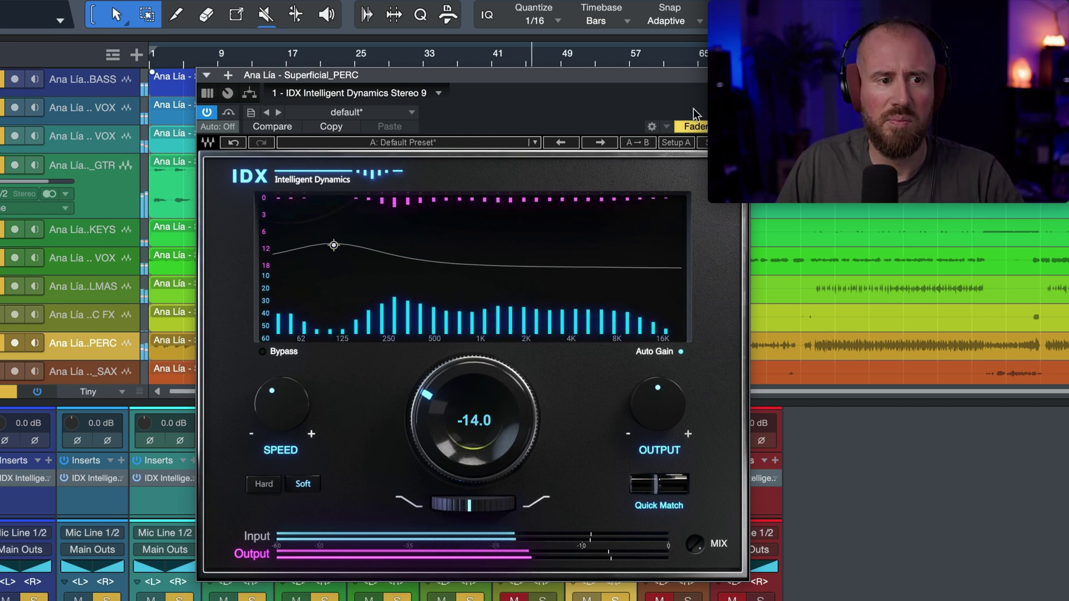
key(Escape)
key(space)
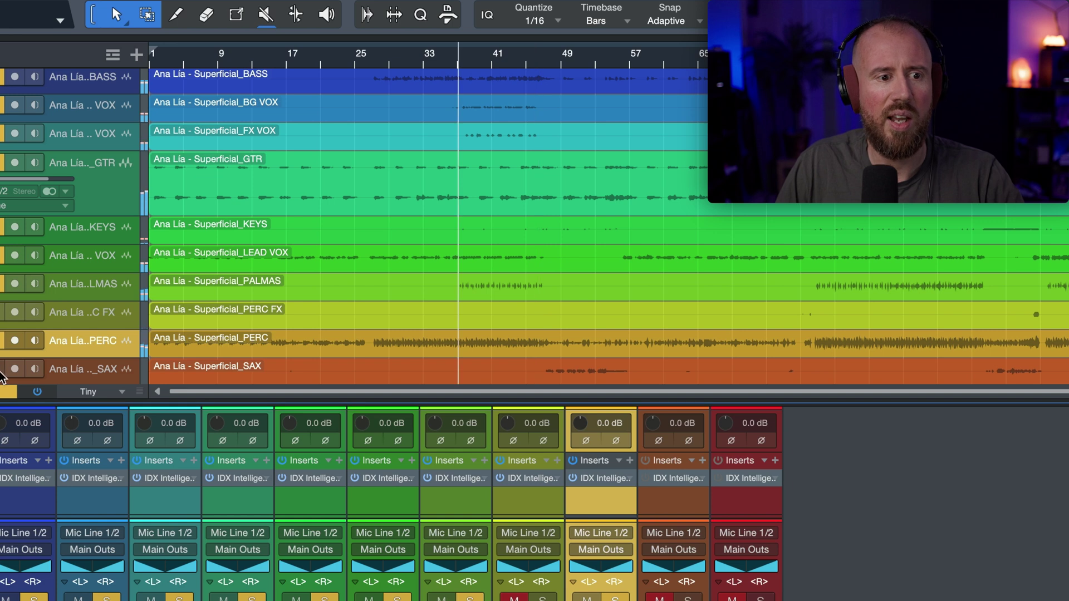
click(552, 381)
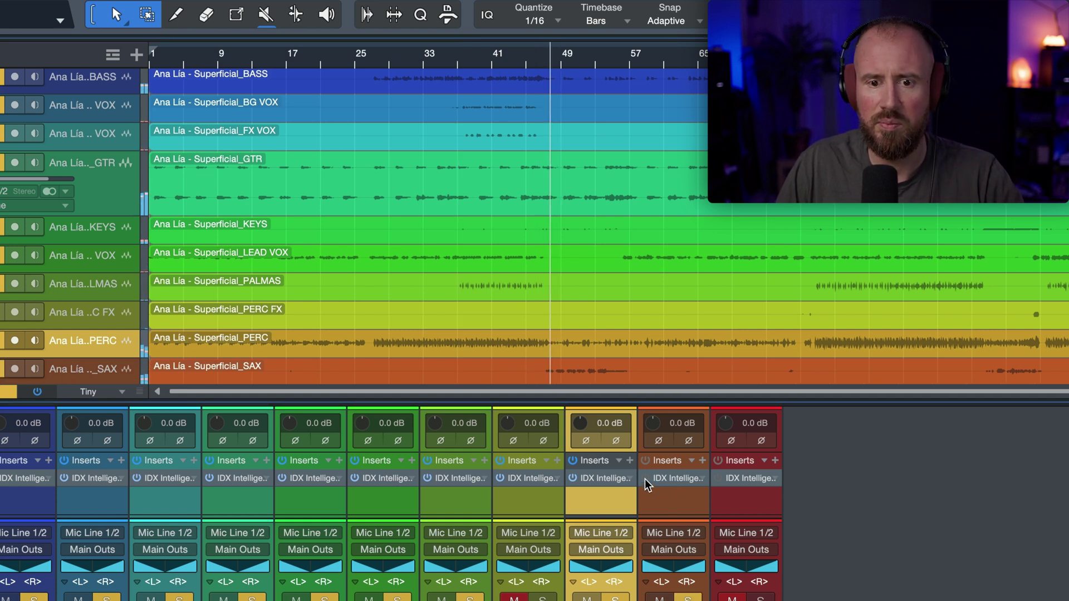
- Set the SAX IDX to about -18 with a roughly -4.5 downward tilt, then solo only STRINGS
click(676, 479)
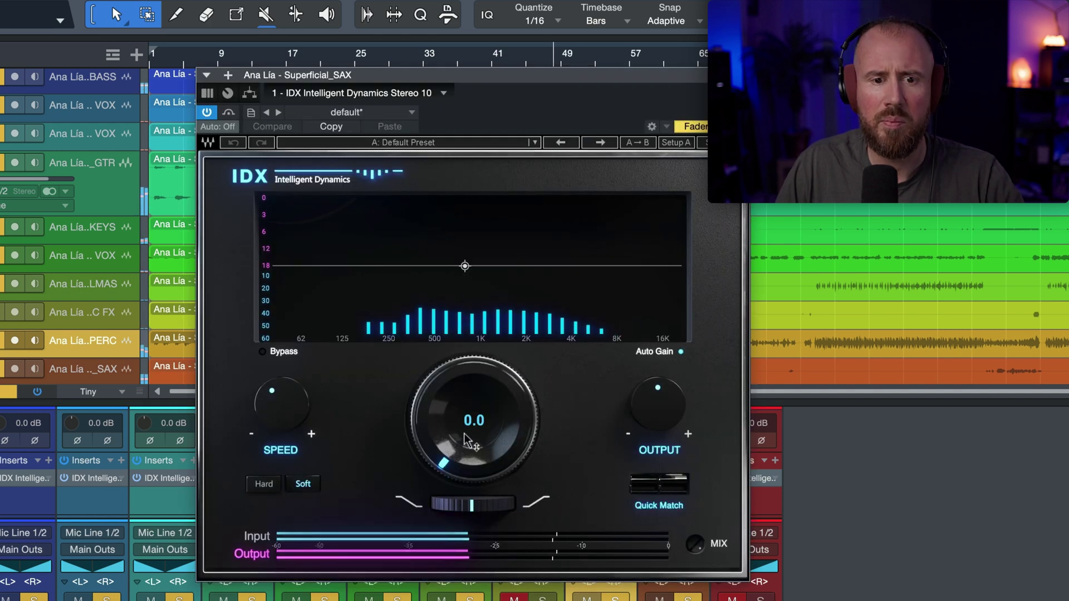
drag(451, 454, 470, 546)
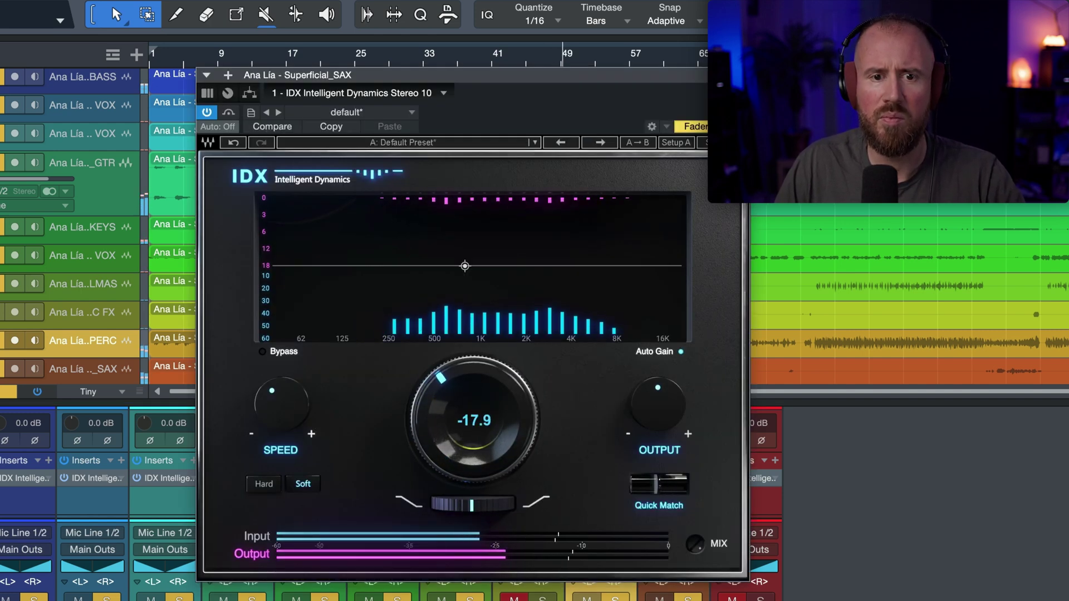
drag(472, 505, 457, 504)
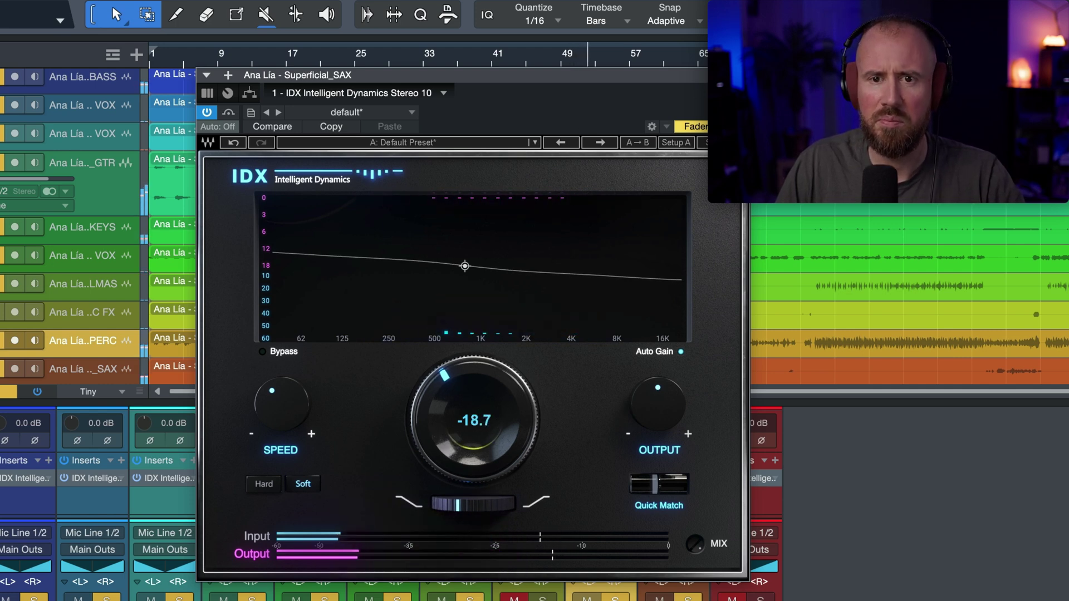
click(740, 74)
scroll(690, 200, down, 2)
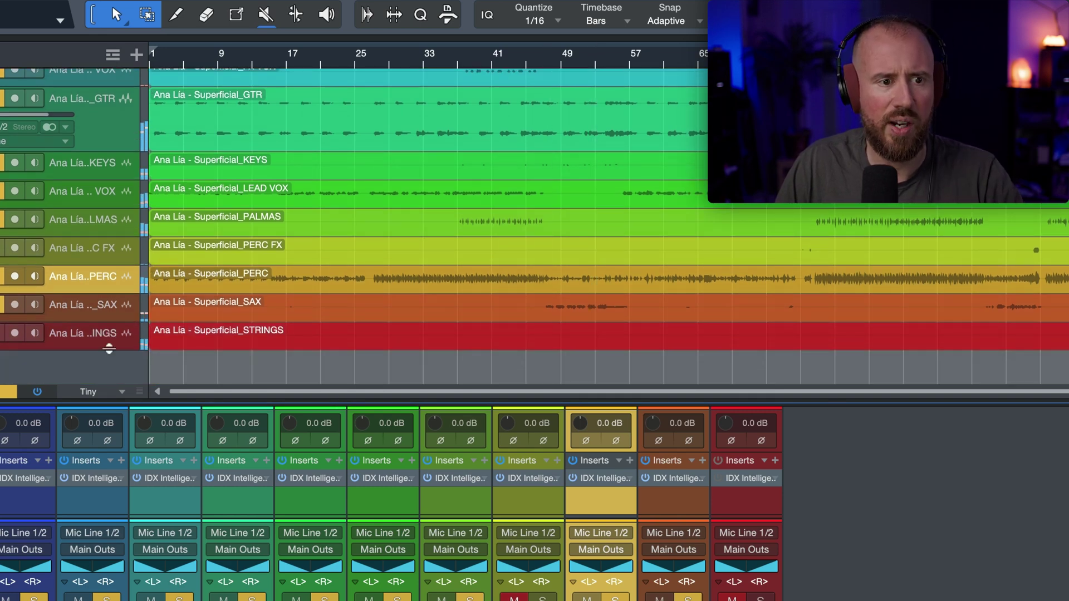
click(2, 333)
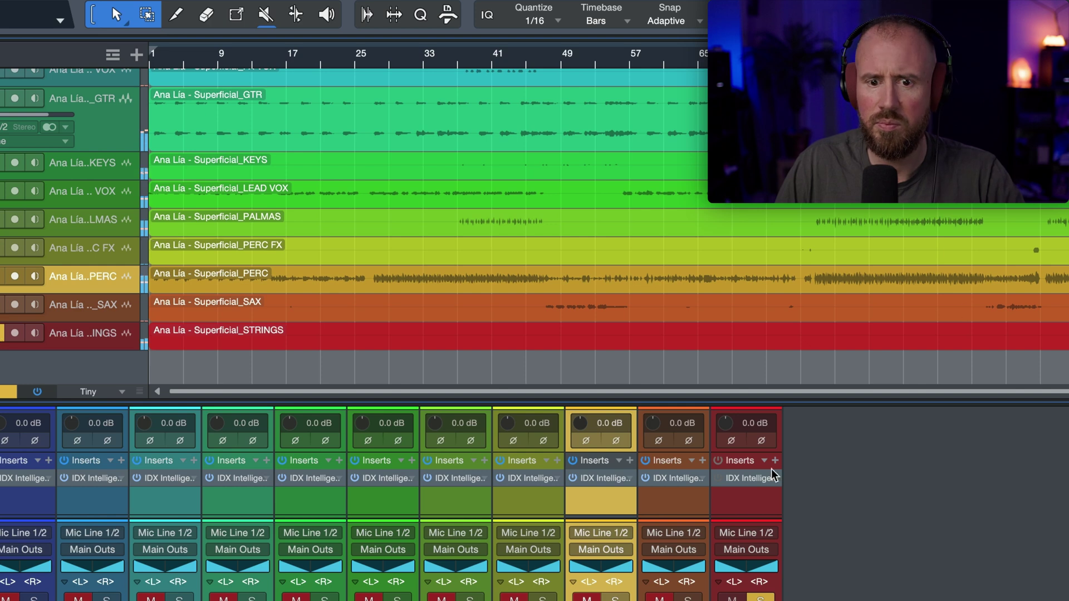
- Dial the STRINGS IDX to about -19, comparing it bypassed versus active along the way
click(751, 479)
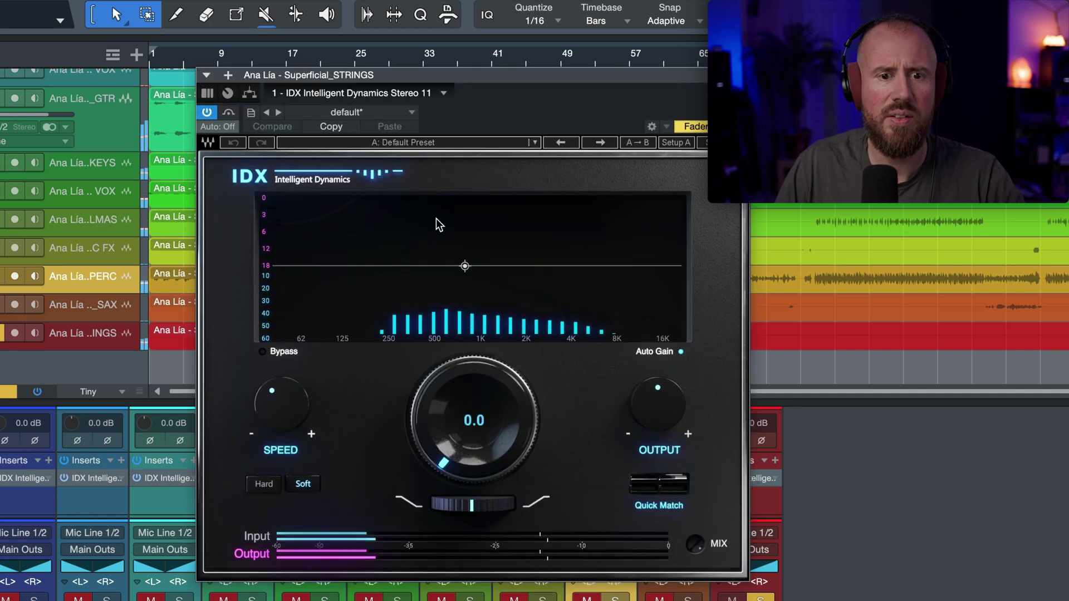
drag(474, 423, 506, 515)
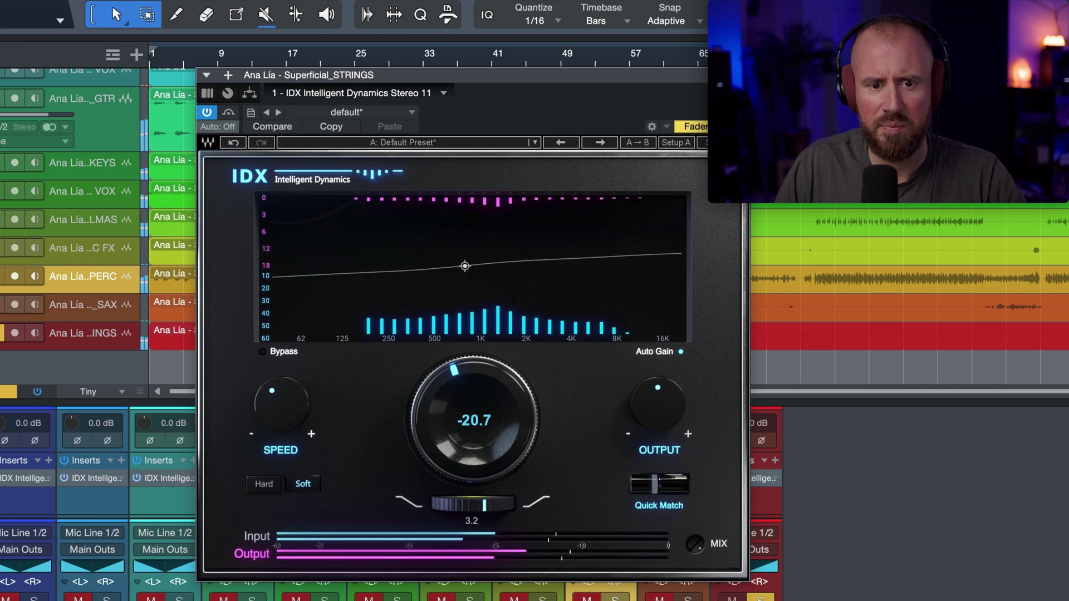
drag(483, 414, 483, 423)
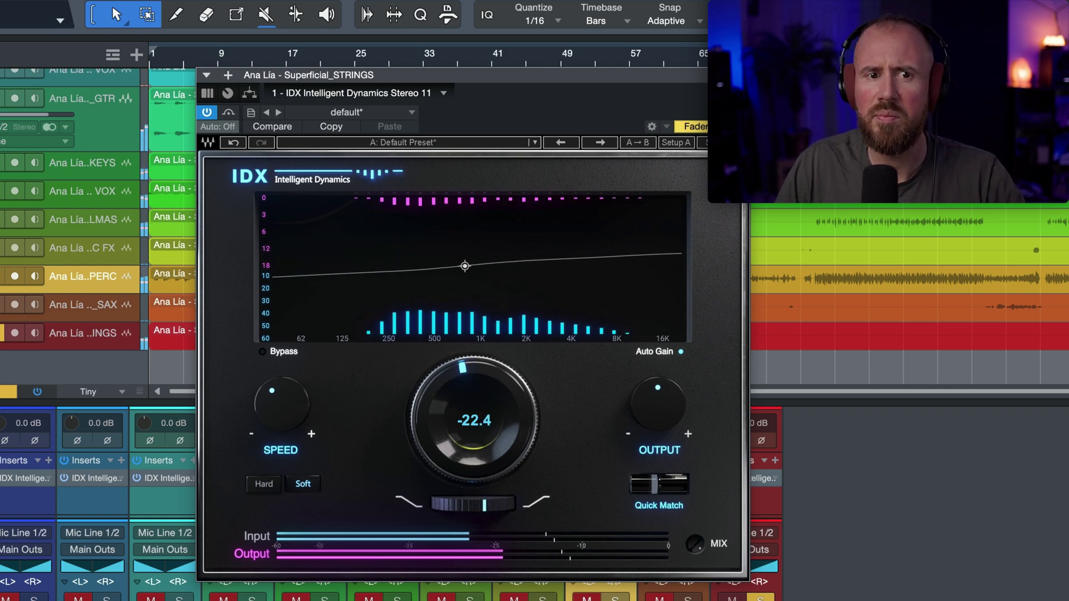
click(229, 113)
click(229, 113)
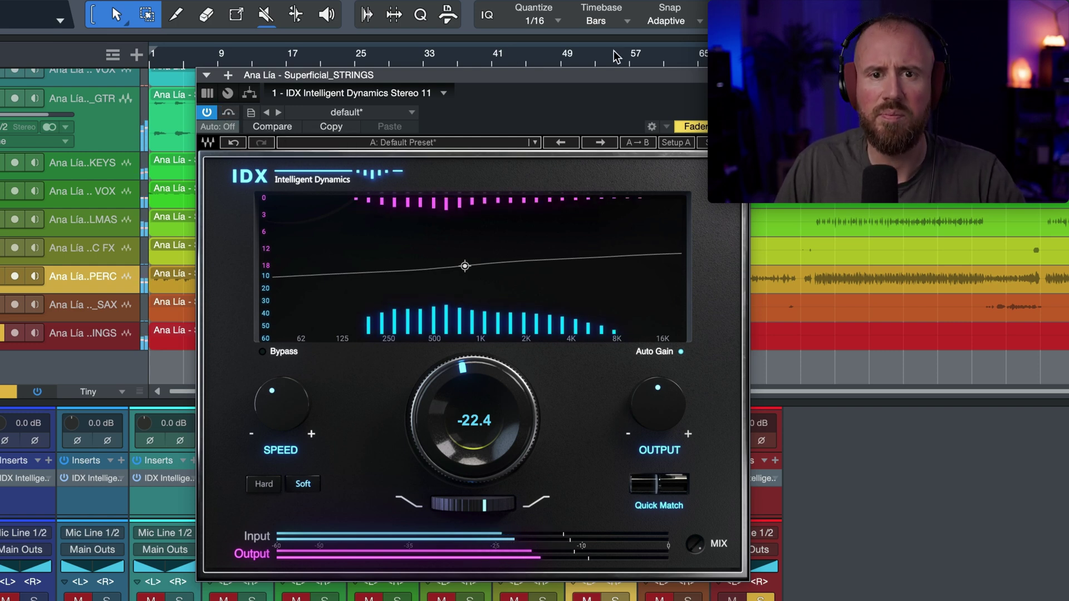
drag(461, 400, 461, 382)
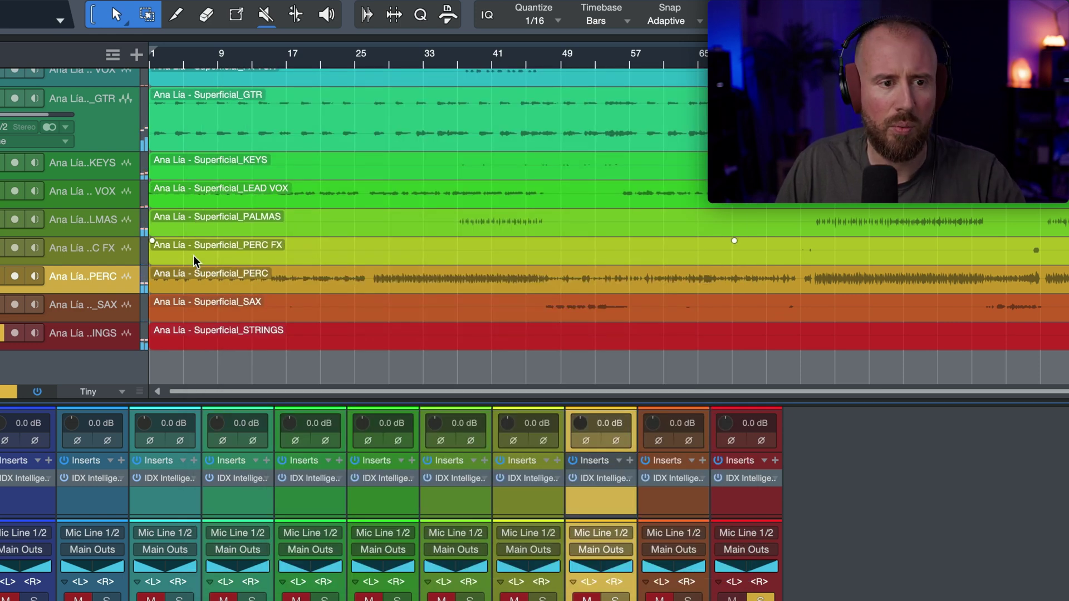
- Set the PERC FX track's IDX to -18.4, play it back, and take PERC FX out of solo
click(127, 256)
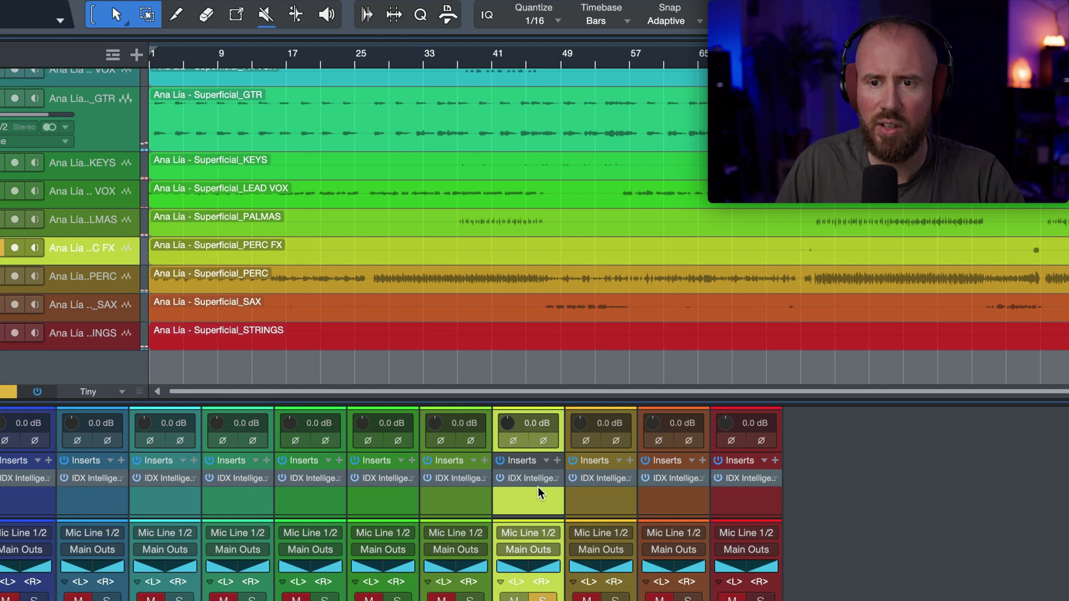
click(1031, 250)
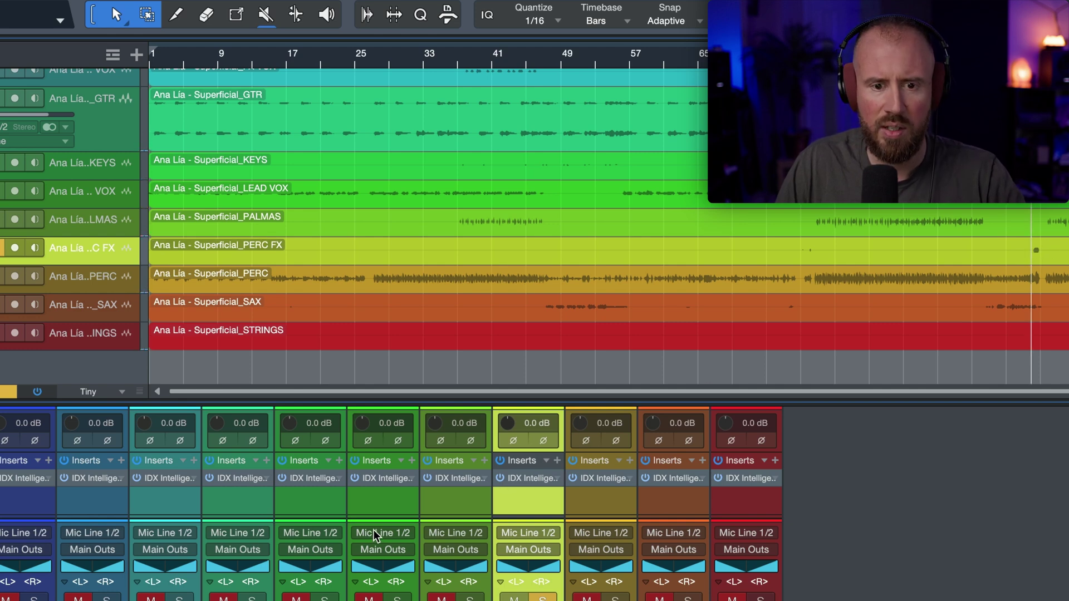
click(533, 479)
click(534, 479)
drag(492, 428, 476, 458)
key(space)
key(space)
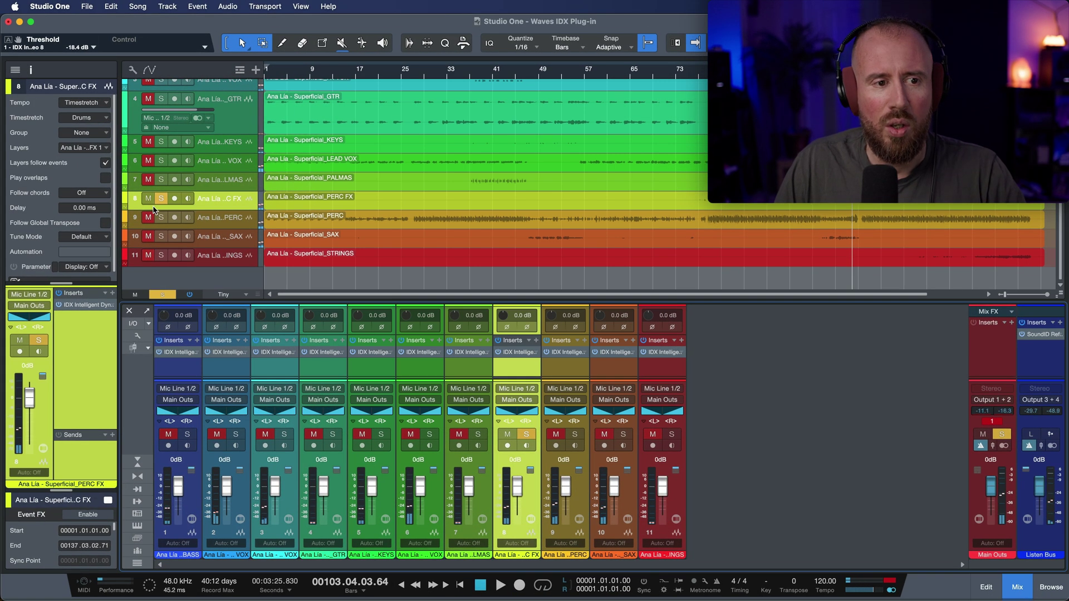
click(162, 198)
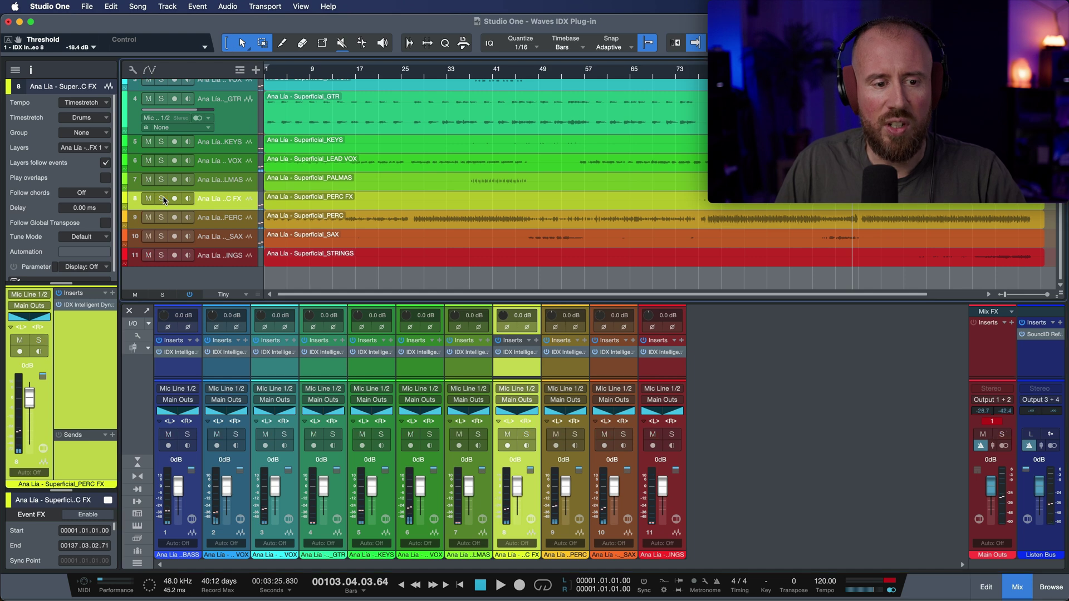
- Bypass every IDX insert at once and start playback from bar 25
scroll(481, 252, up, 3)
click(193, 373)
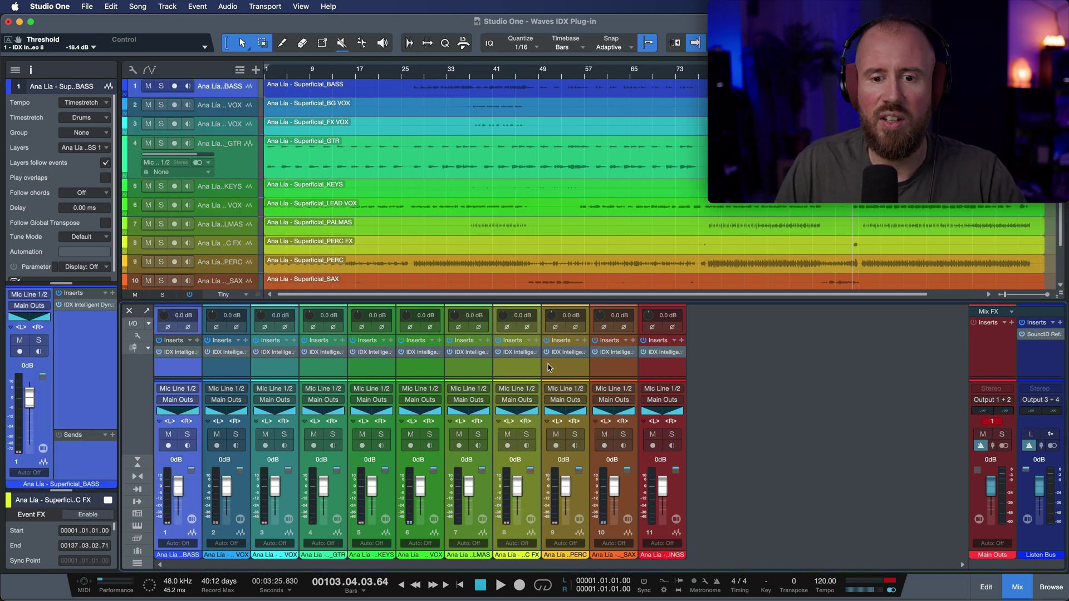
click(671, 370)
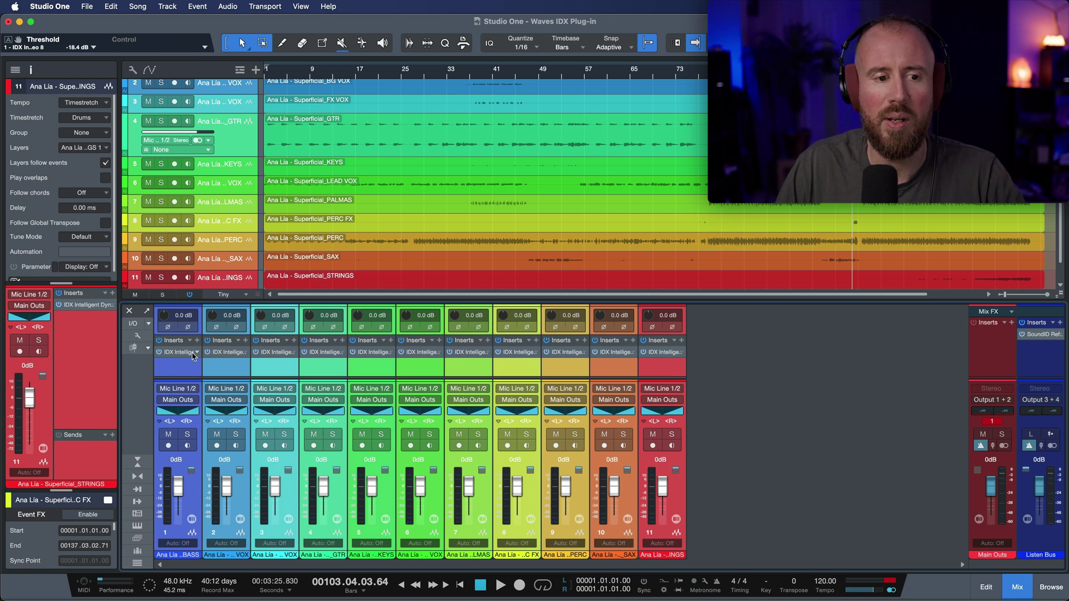
click(194, 353)
click(206, 402)
key(space)
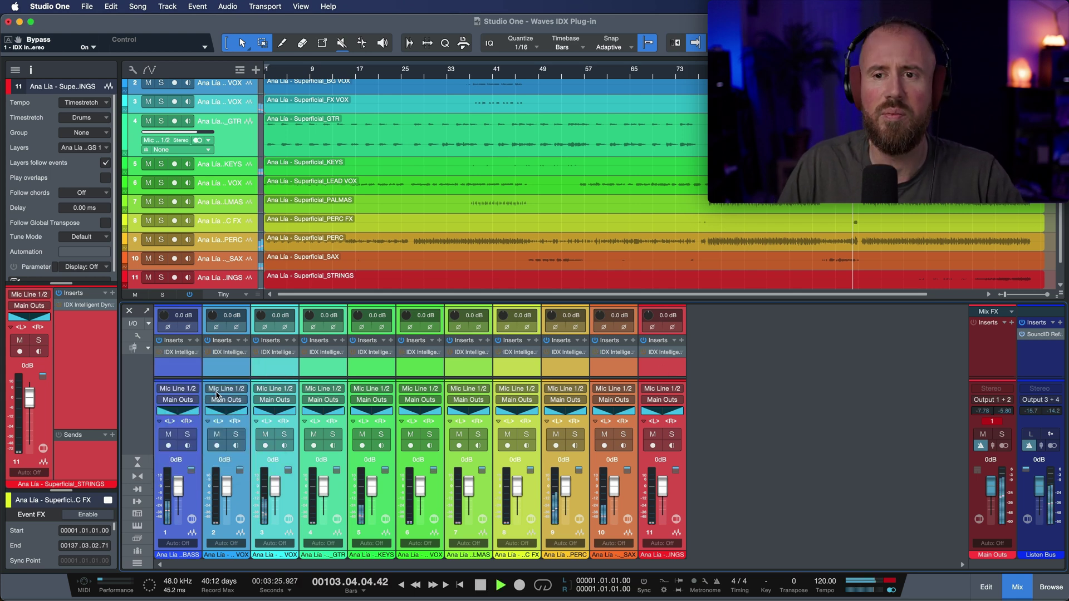
click(405, 78)
scroll(404, 78, up, 1)
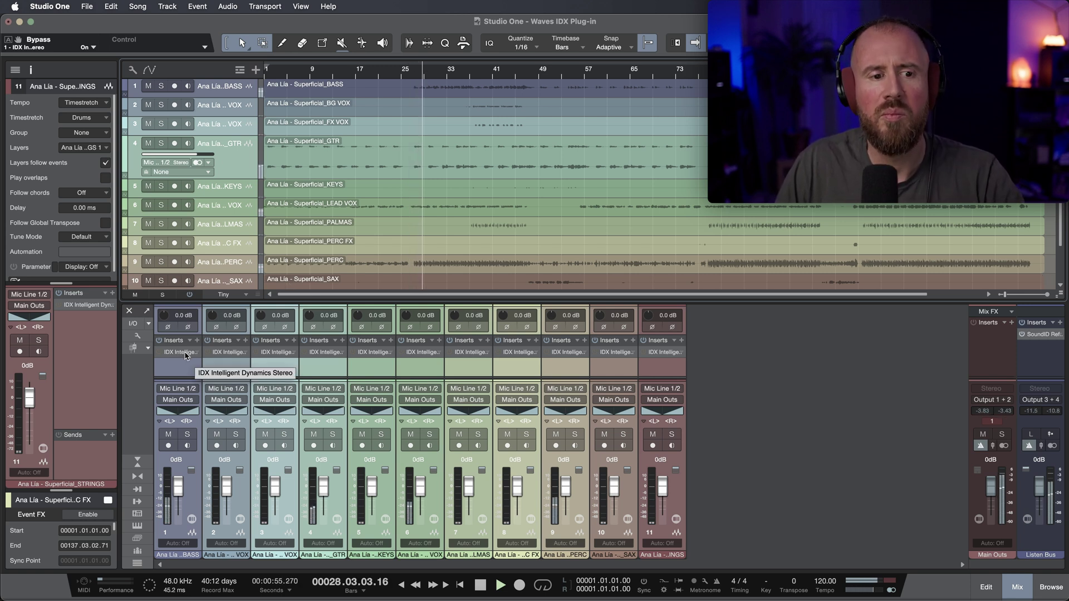
- Toggle all IDX inserts on and off repeatedly, leave them active, and stop playback
right_click(186, 356)
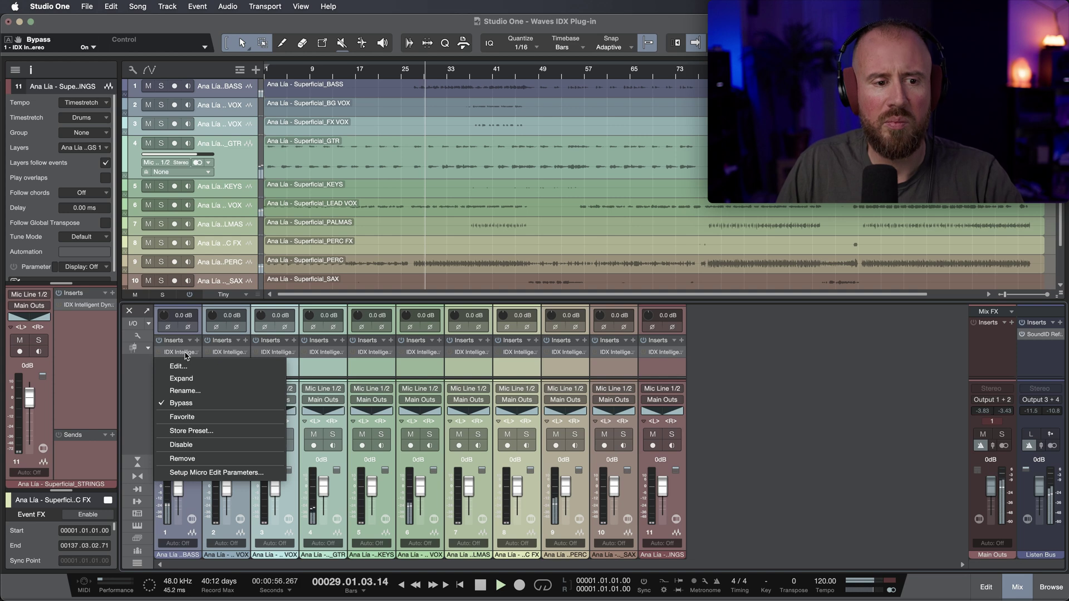
click(188, 399)
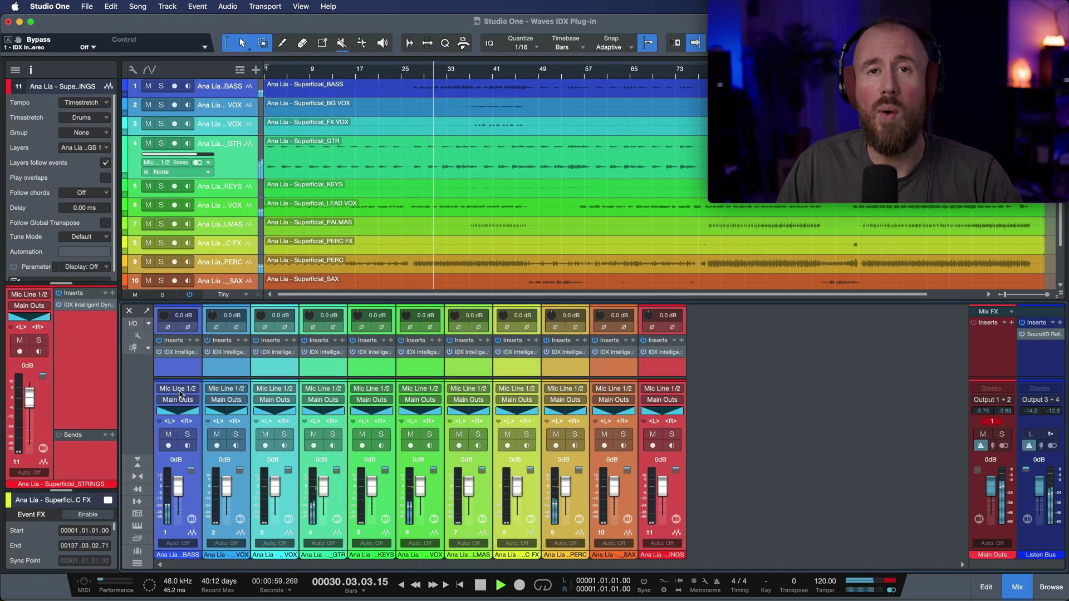
right_click(182, 357)
click(195, 404)
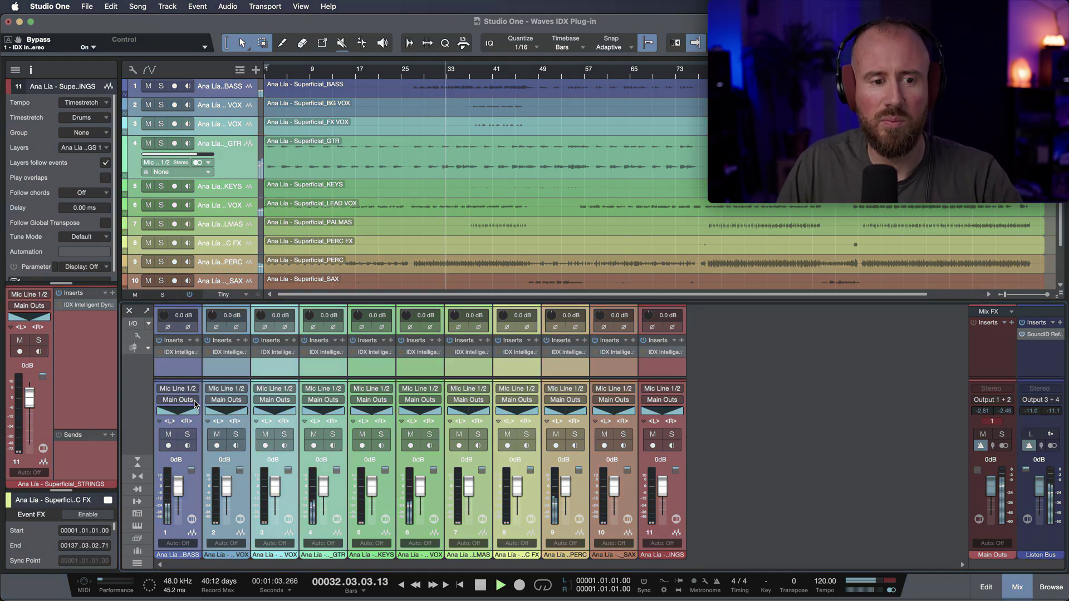
right_click(184, 357)
click(180, 408)
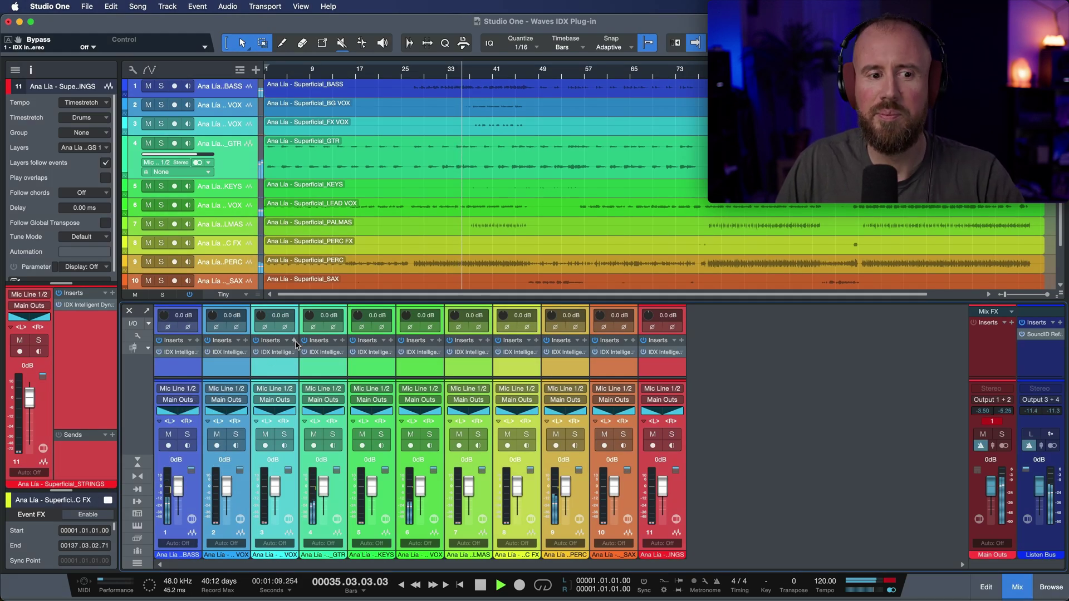
right_click(184, 357)
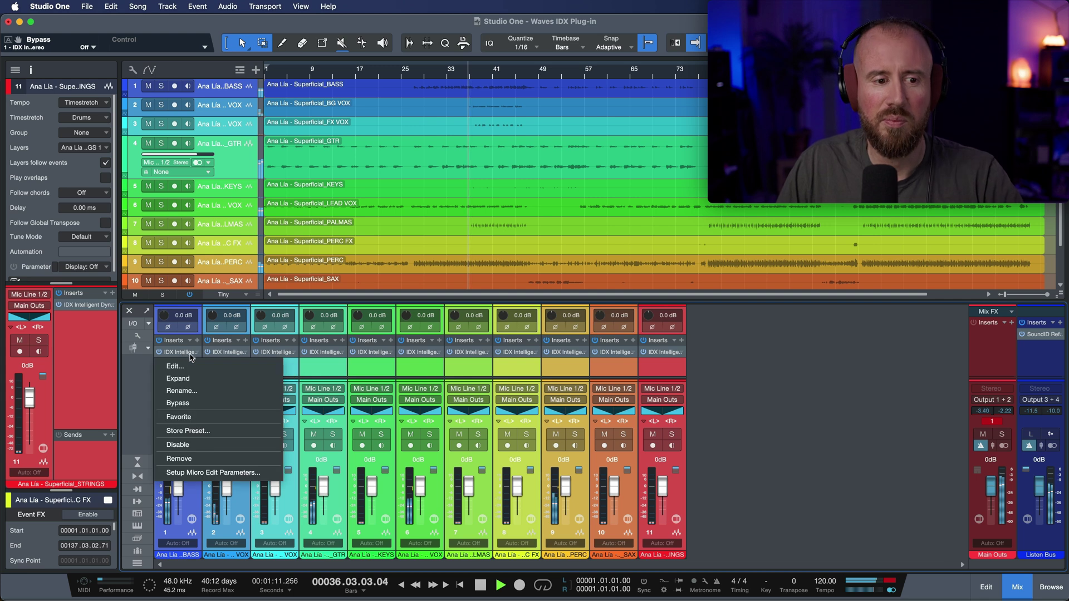
click(204, 401)
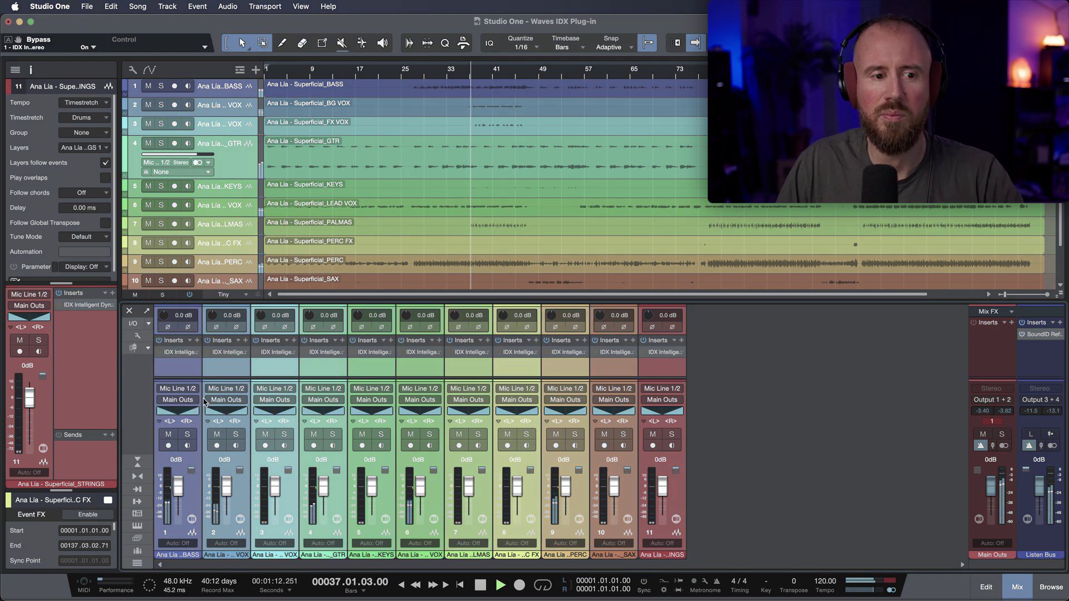
right_click(180, 355)
click(179, 403)
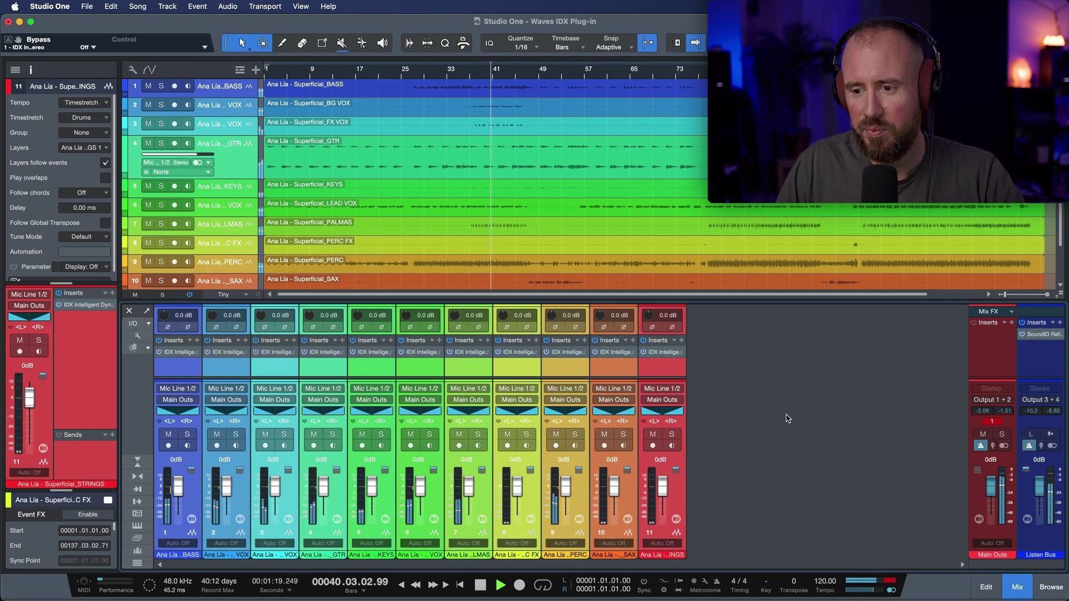
key(space)
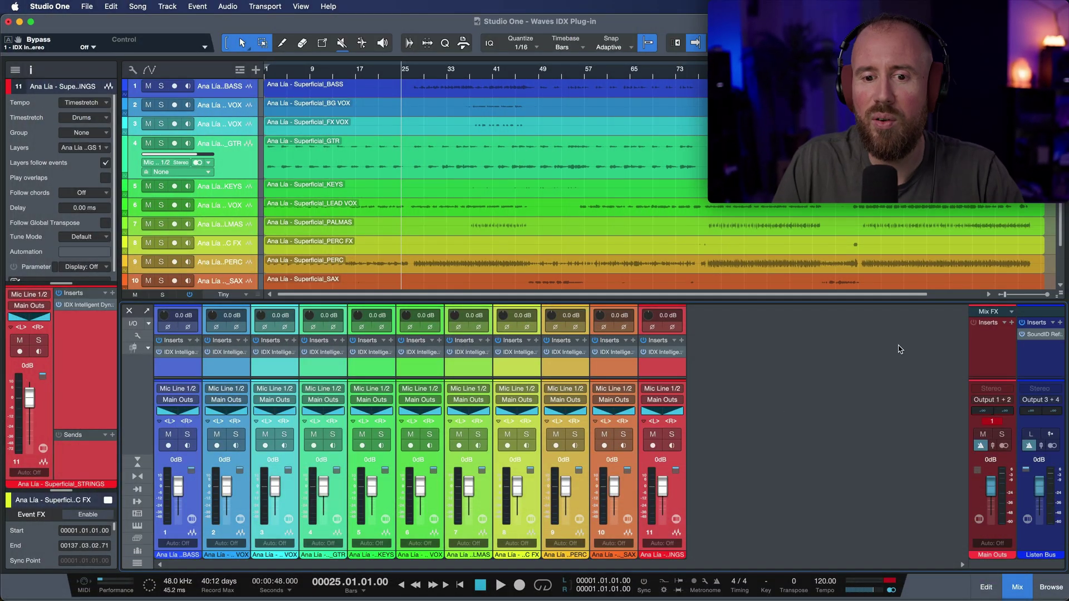
click(1011, 323)
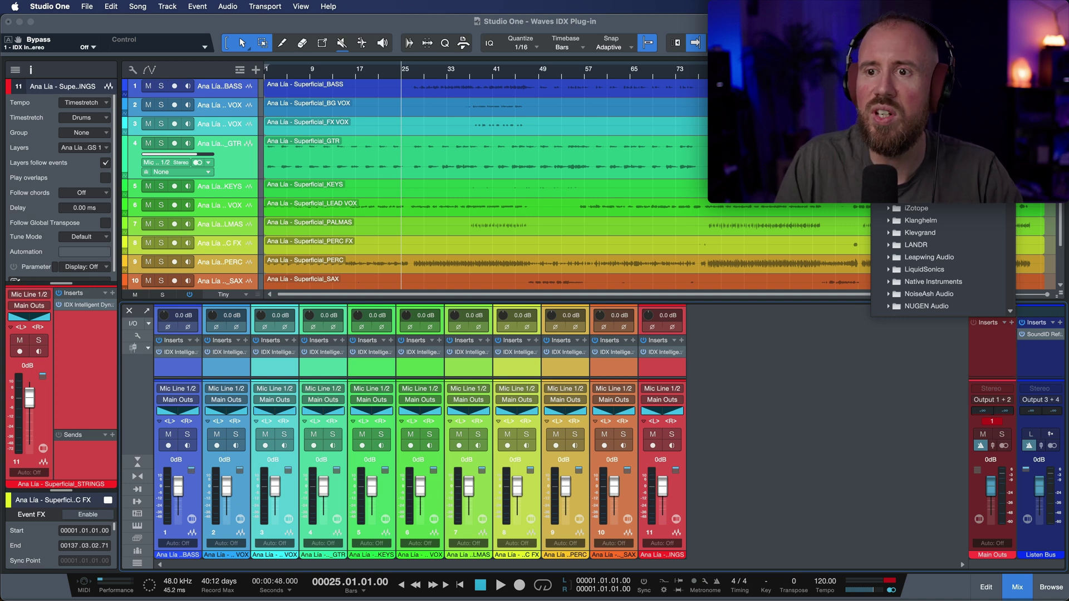
- Add IDX to the main outs at about -7.5 with a slight downward tilt toward the highs
scroll(946, 257, up, 5)
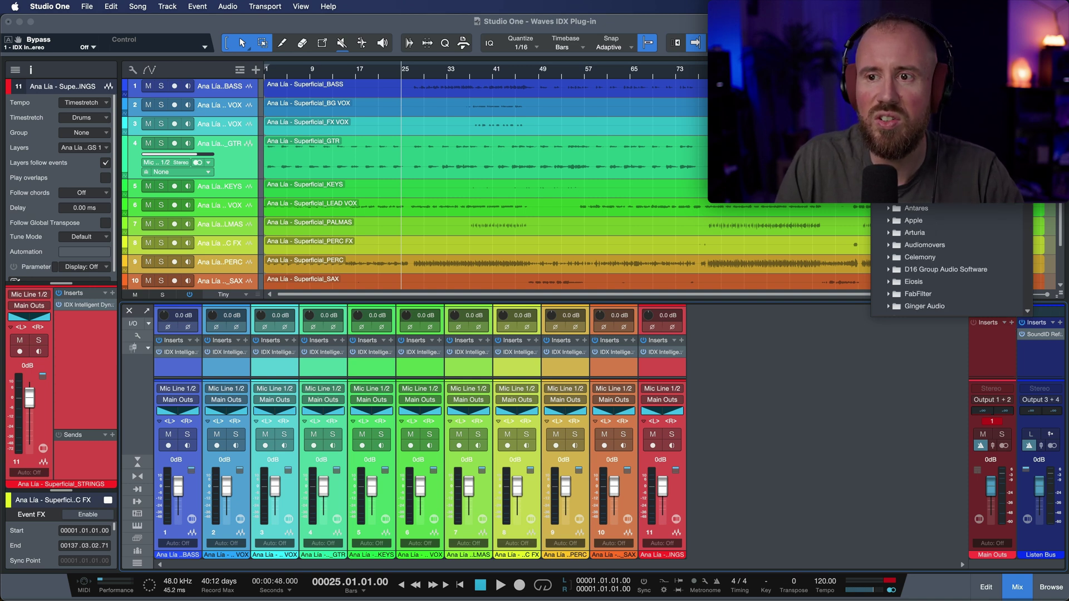
key(Return)
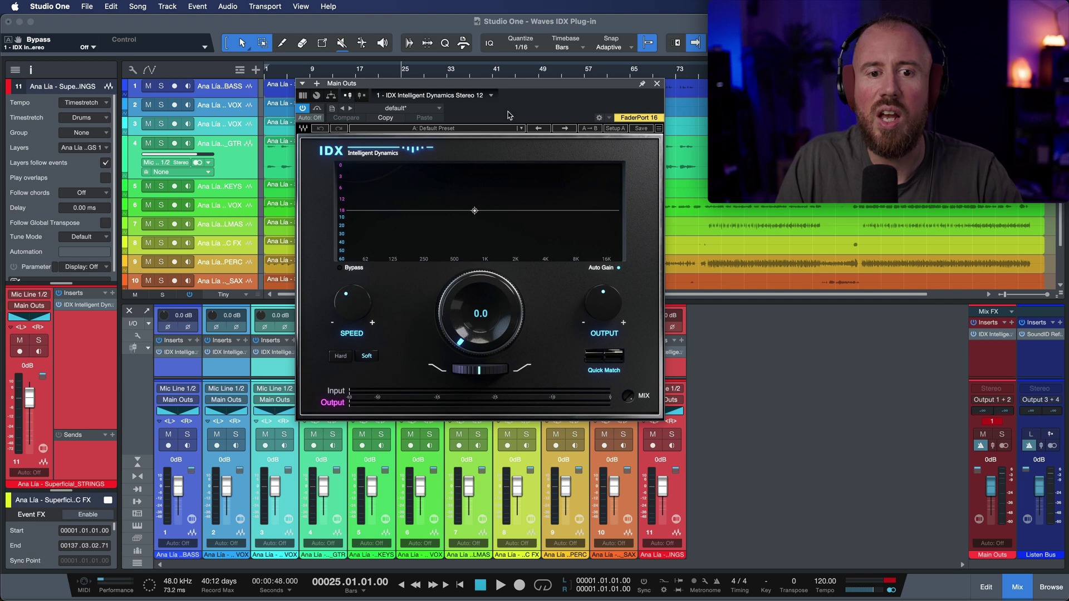
key(space)
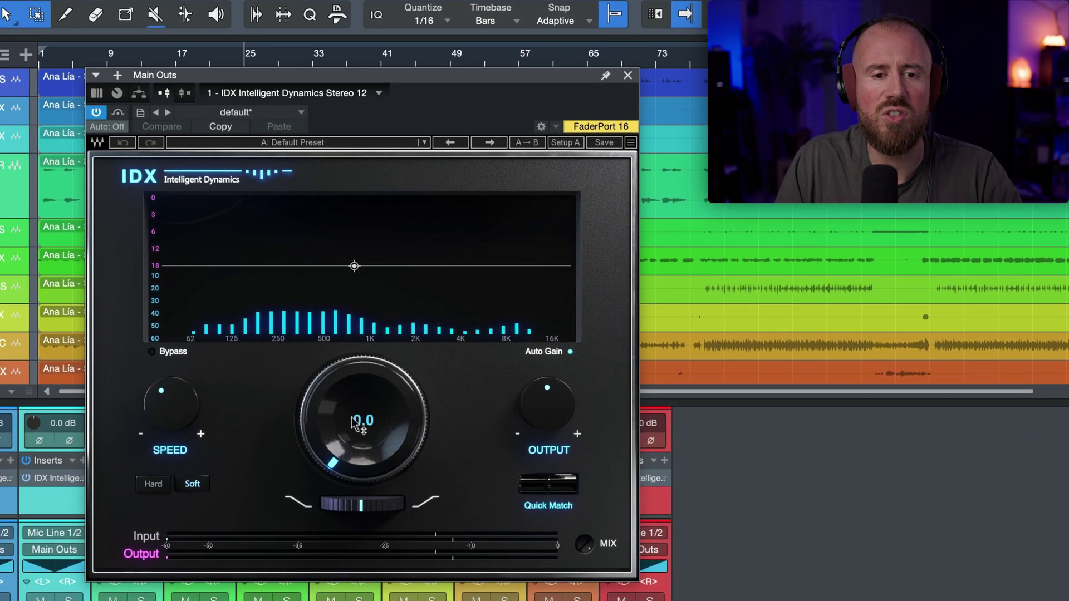
drag(351, 417, 352, 454)
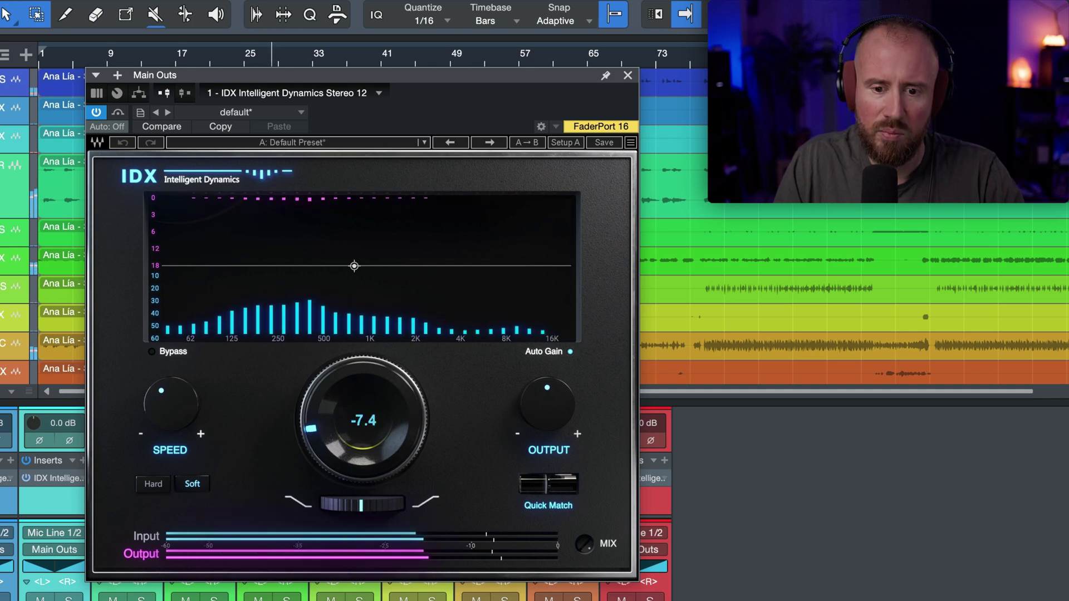
drag(354, 398, 355, 398)
drag(361, 505, 353, 505)
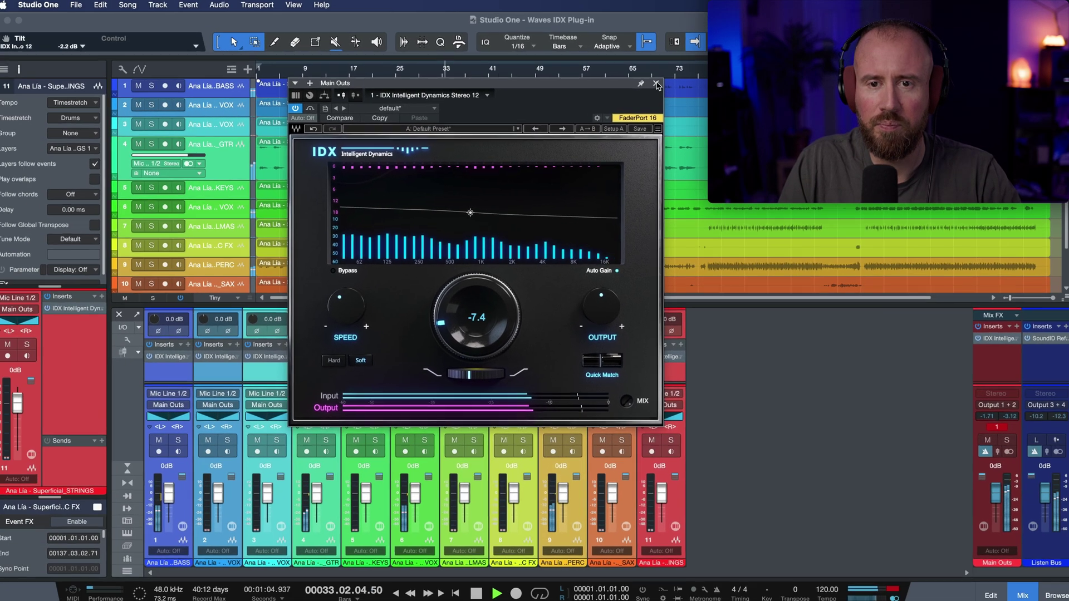
click(627, 76)
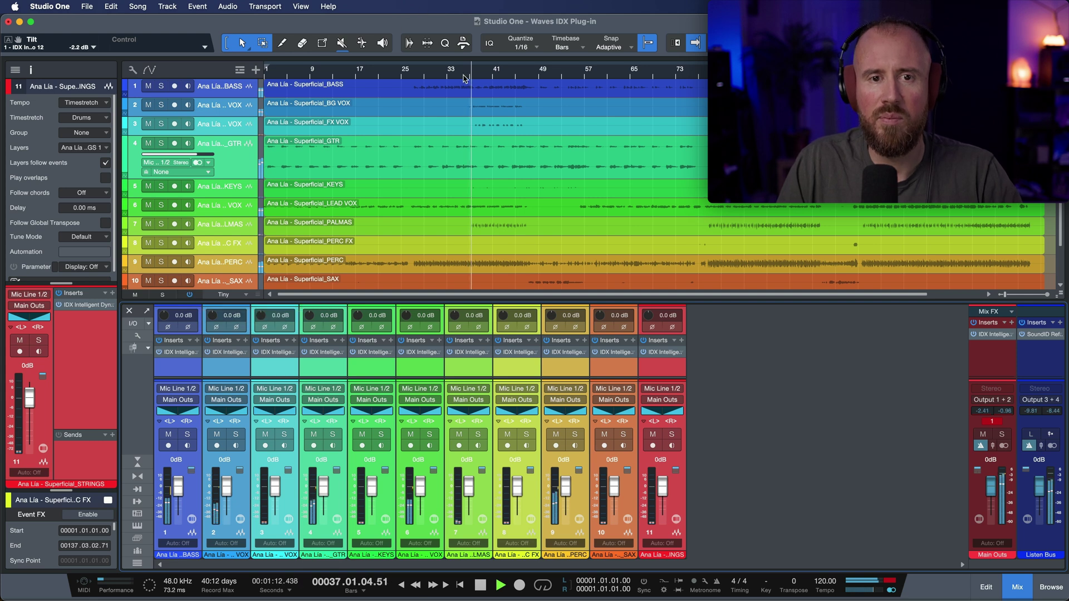
- A/B the playing mix by switching all inserts off and on several times, ending active
key(space)
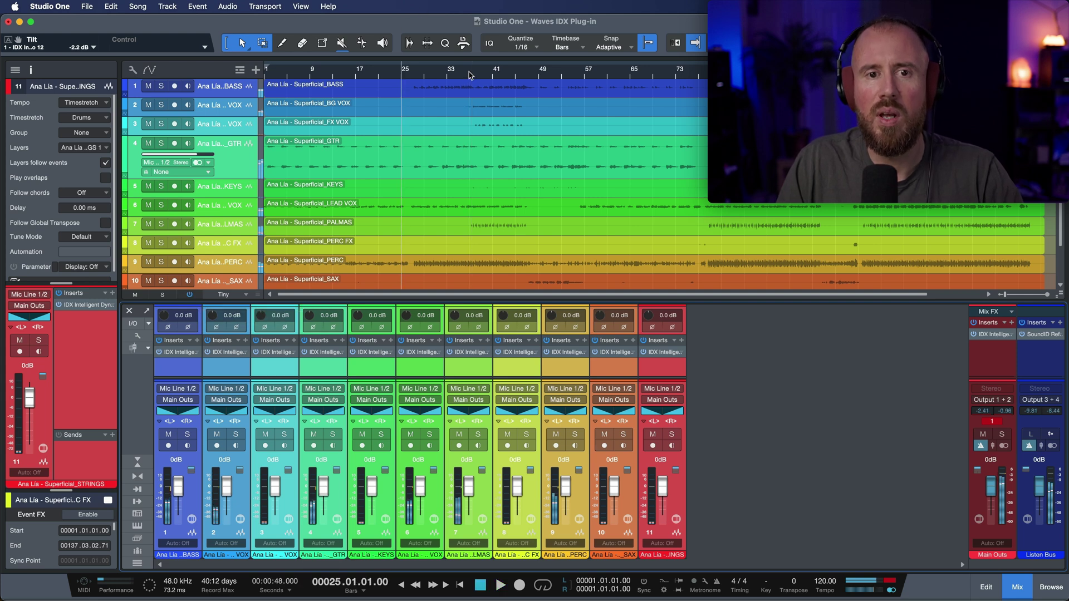
click(189, 298)
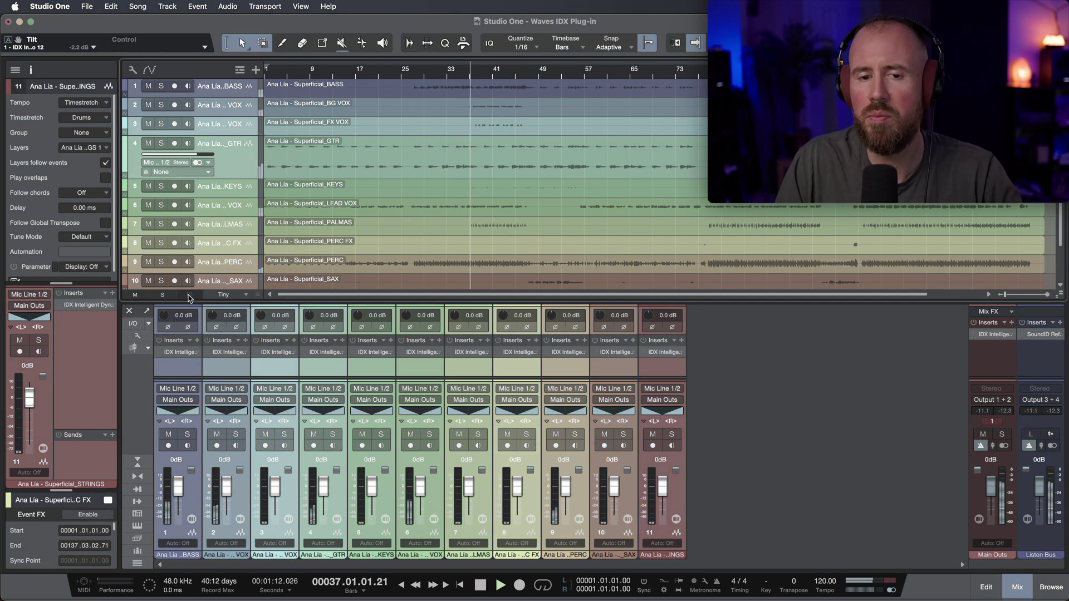
key(space)
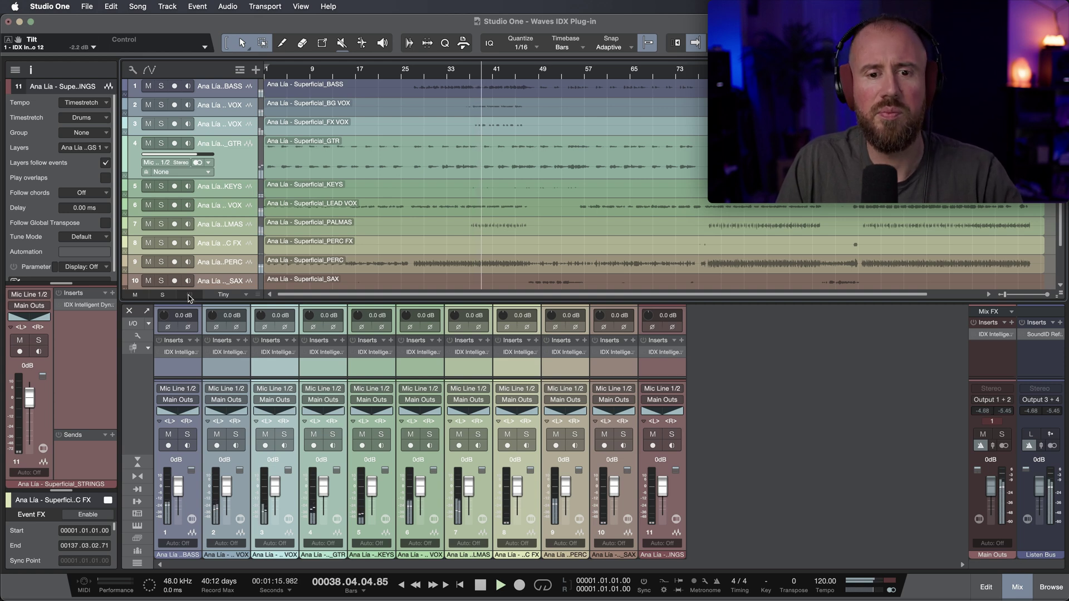
click(189, 295)
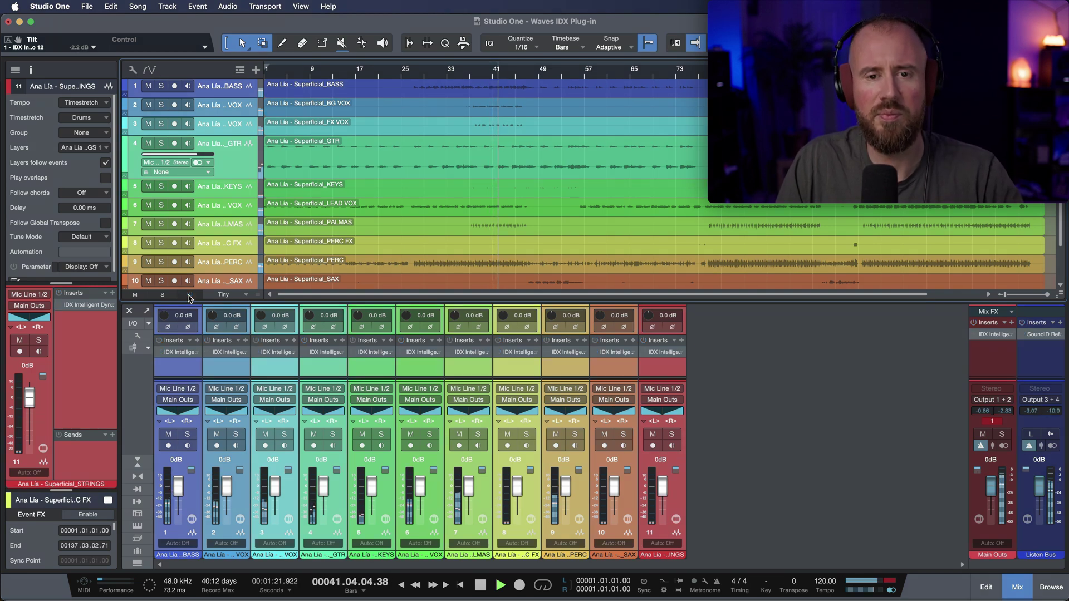
click(189, 295)
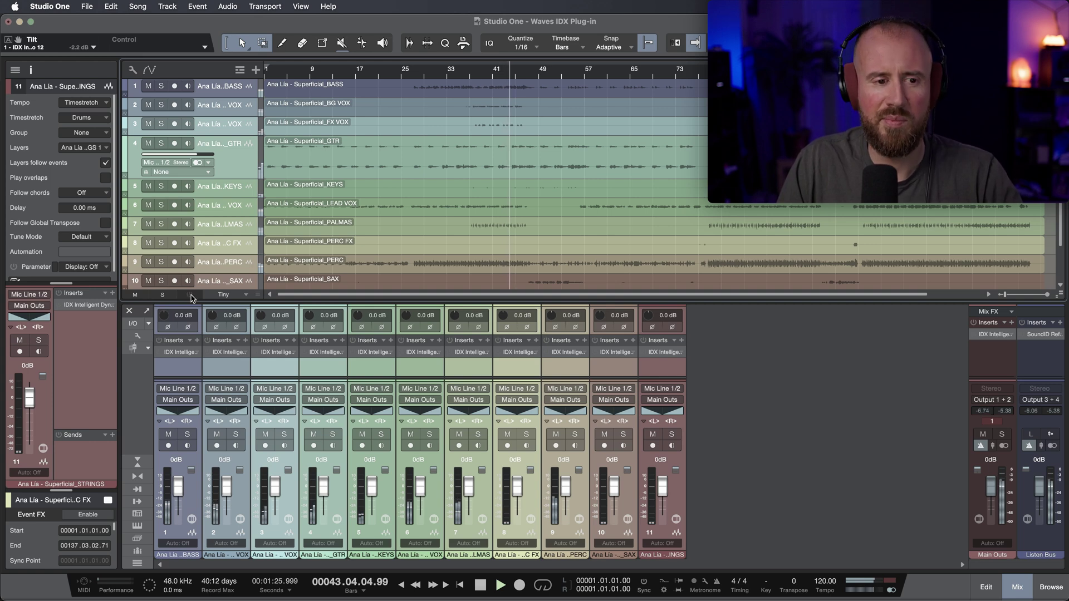
click(189, 295)
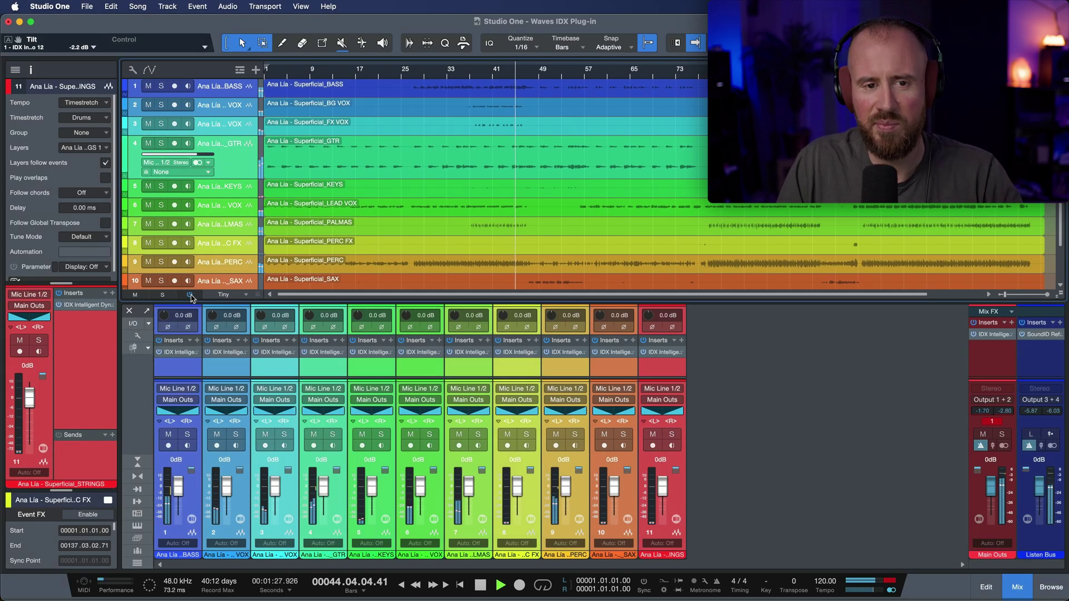